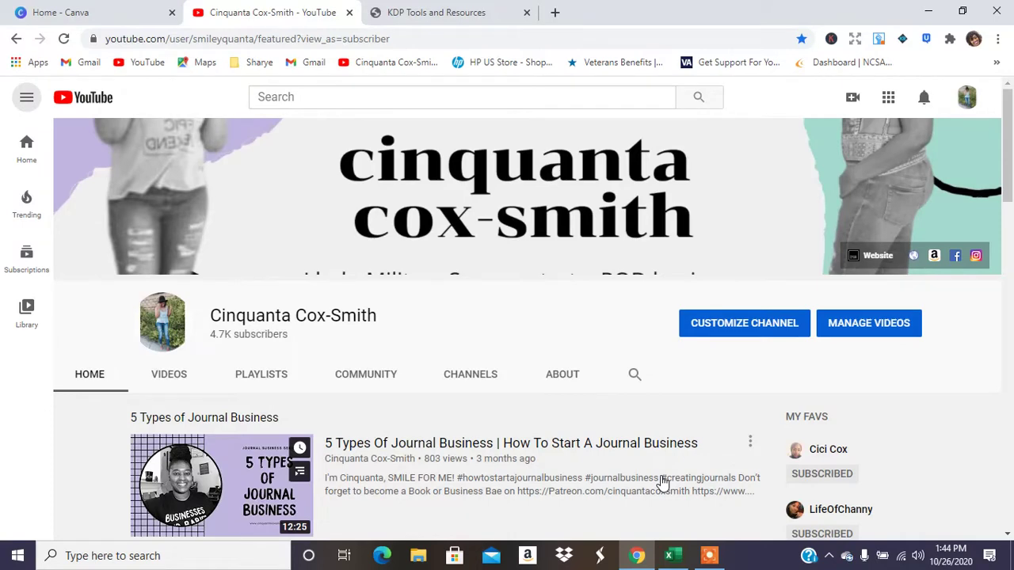
Review the KDP Tools and Resources page, including the paperback file setup calculator section.
click(448, 10)
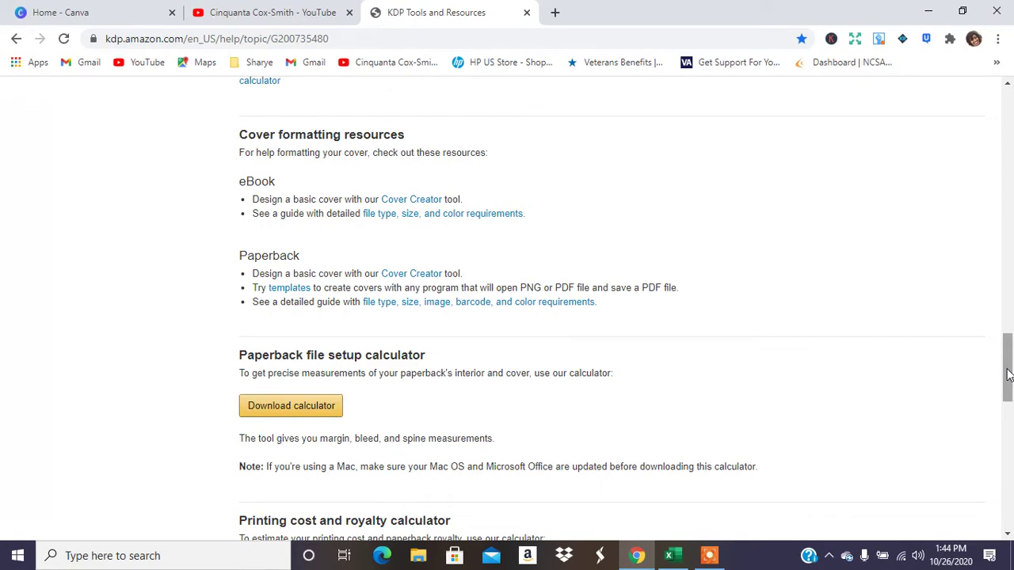
drag(1007, 375, 1010, 139)
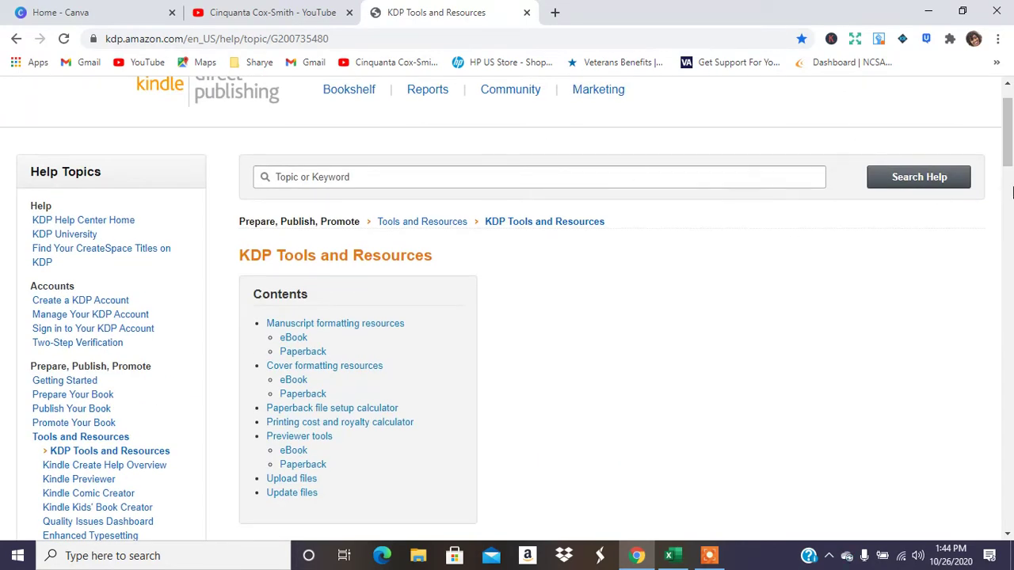
scroll(1011, 192, up, 1)
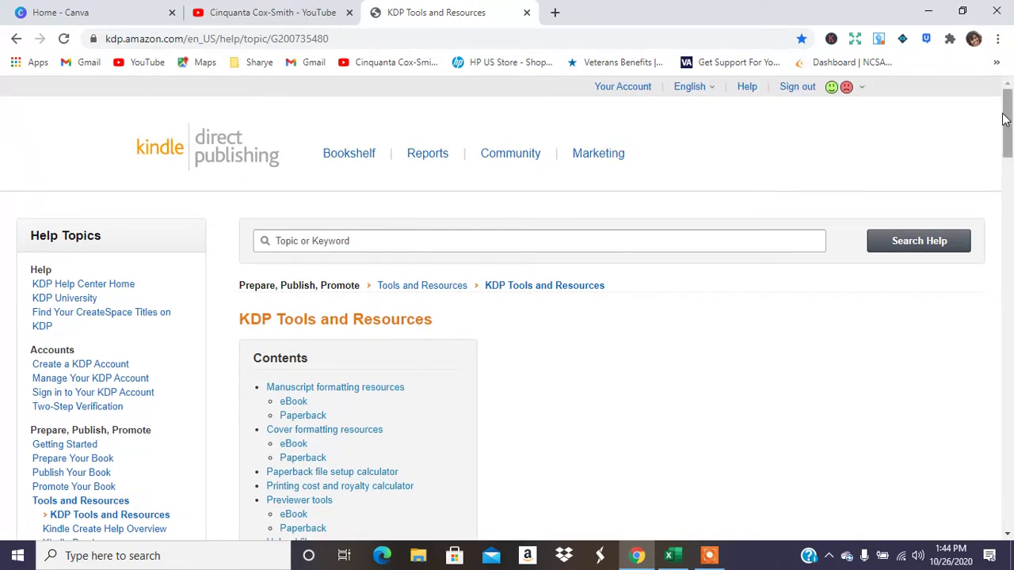
drag(1007, 129, 1001, 369)
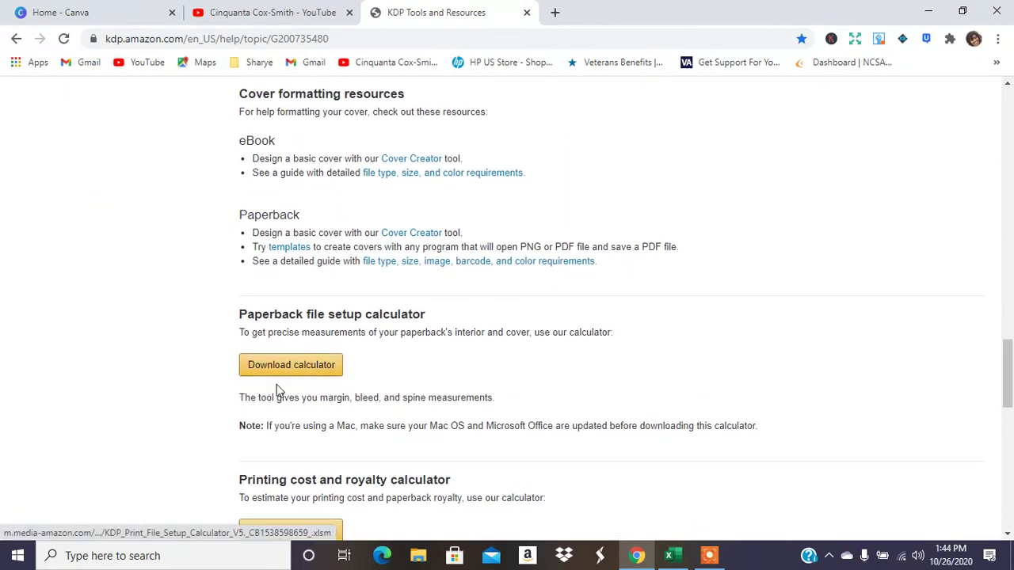
drag(1010, 362, 1005, 111)
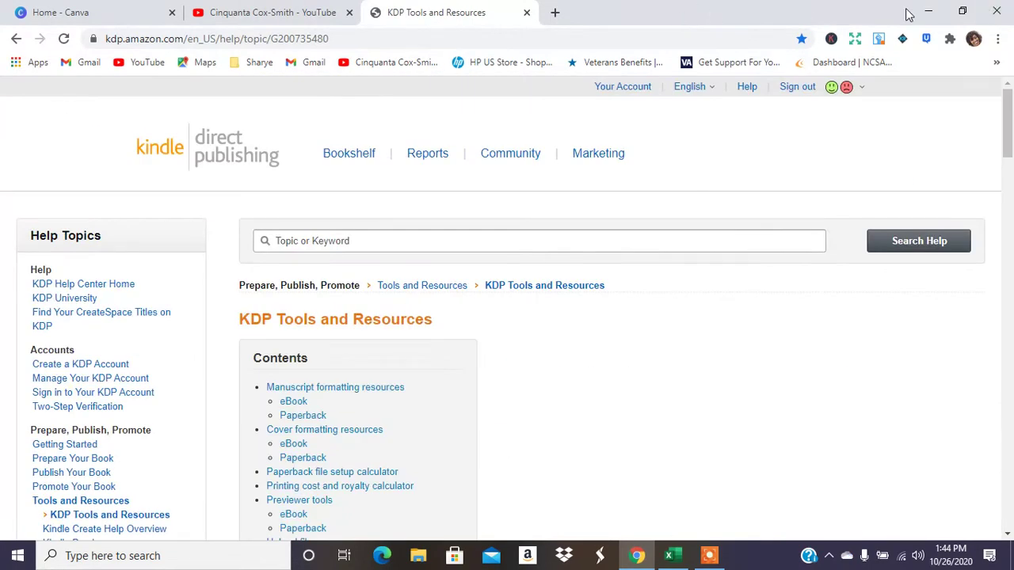
Switch to the COVERCREATORCALCULATOR workbook in Excel and examine the page dimensions for the manuscript with bleed.
click(670, 555)
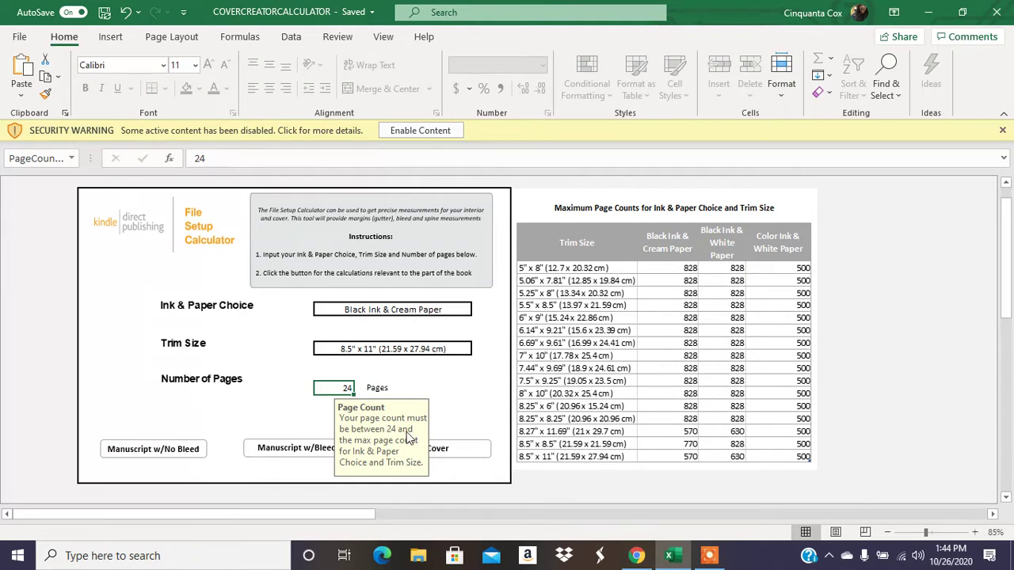
click(289, 452)
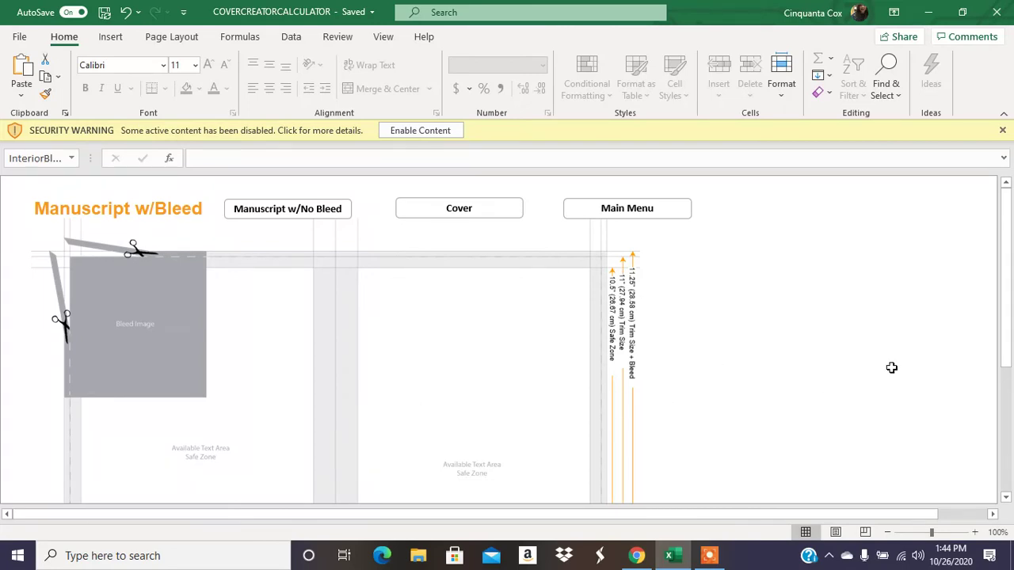
drag(1007, 257, 1009, 378)
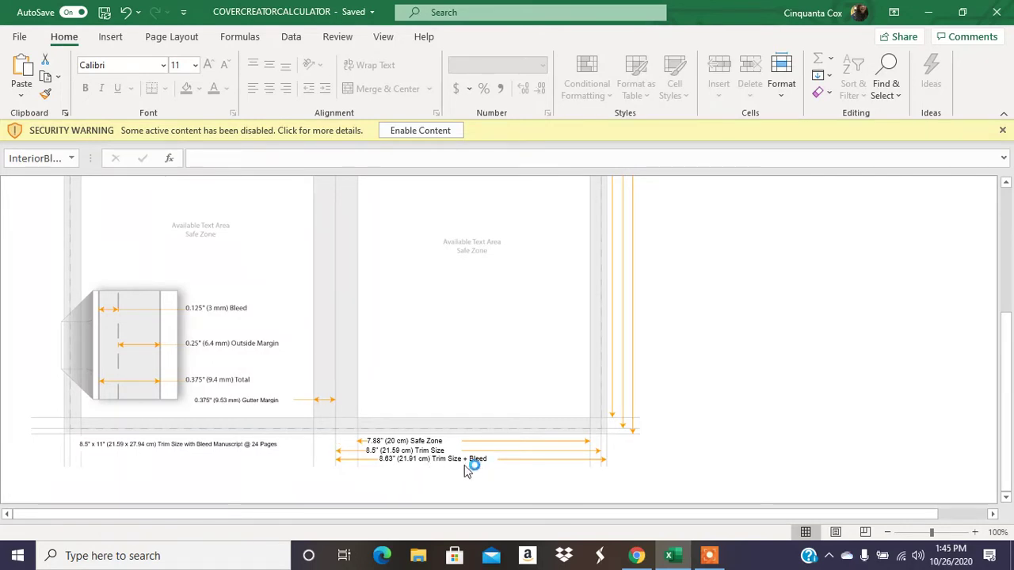
click(710, 557)
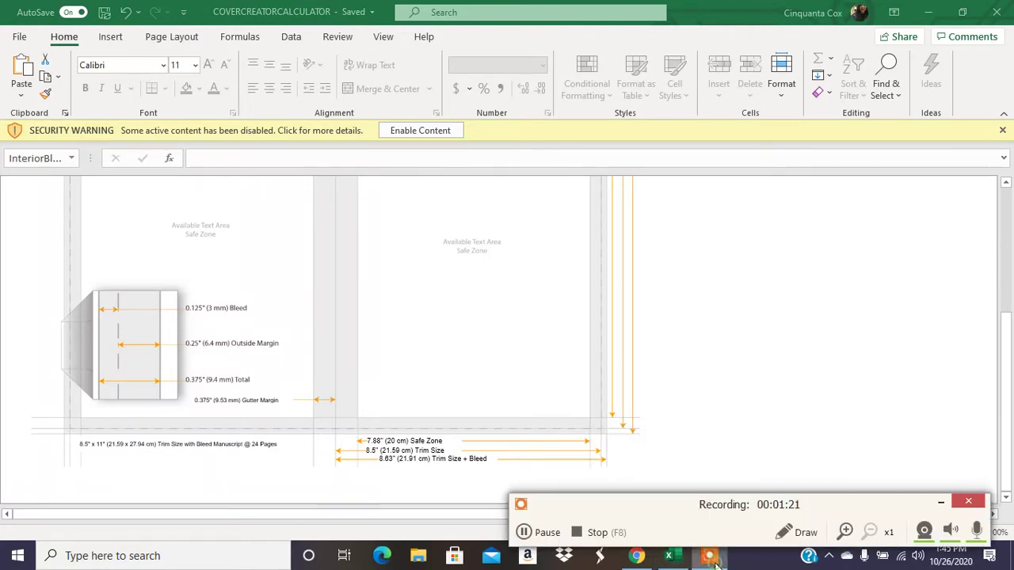
click(528, 535)
click(525, 532)
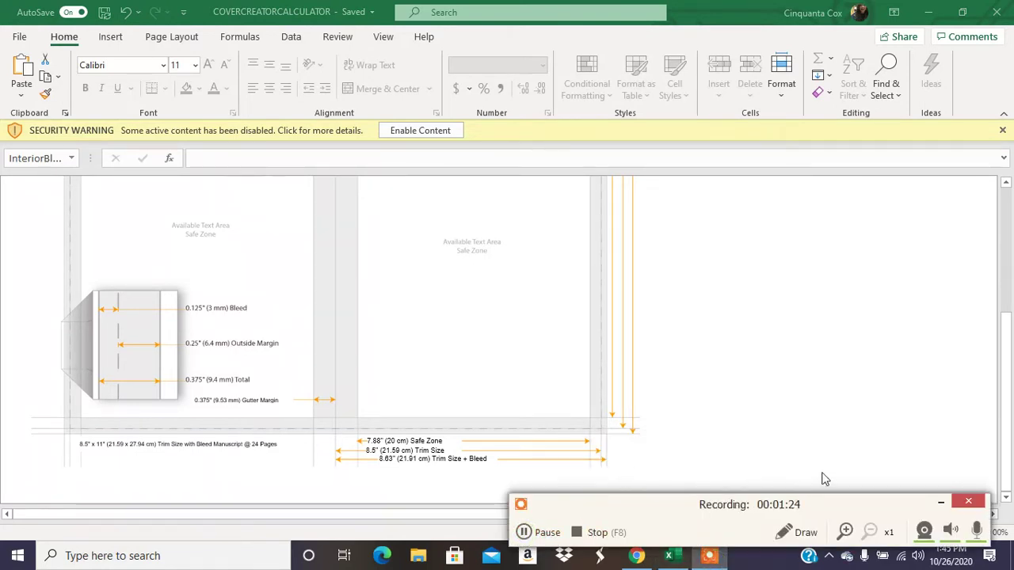
click(940, 504)
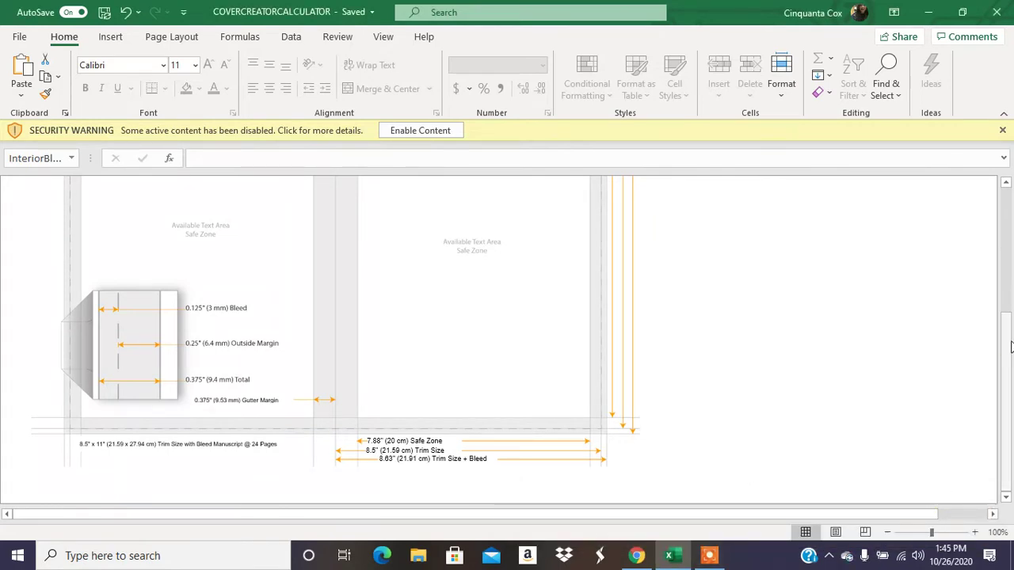
Switch to Canva in Chrome and start a custom-size design with inches as the unit.
drag(1008, 339, 1008, 329)
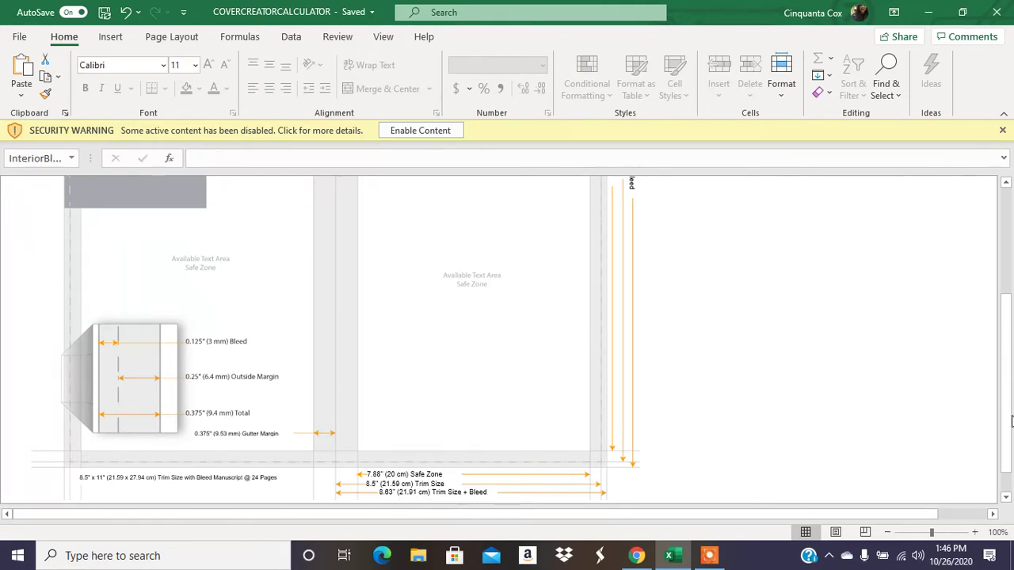
drag(1010, 422, 987, 323)
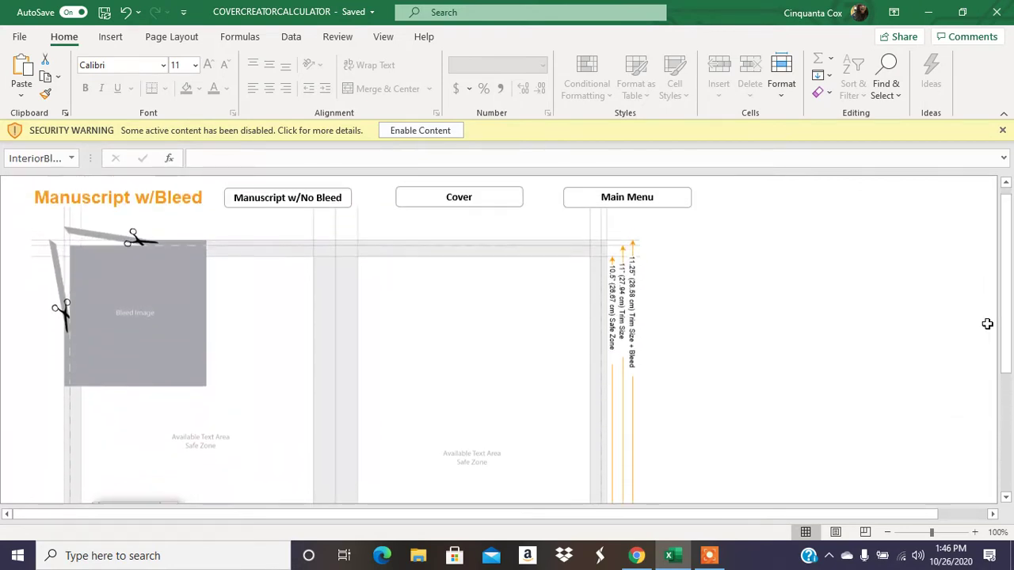
click(638, 556)
click(70, 8)
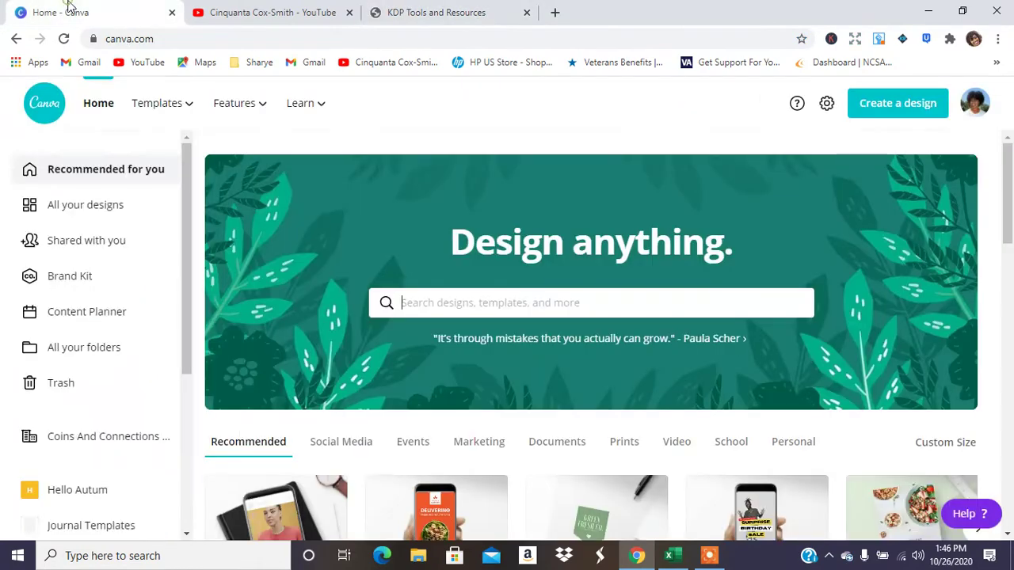
click(890, 109)
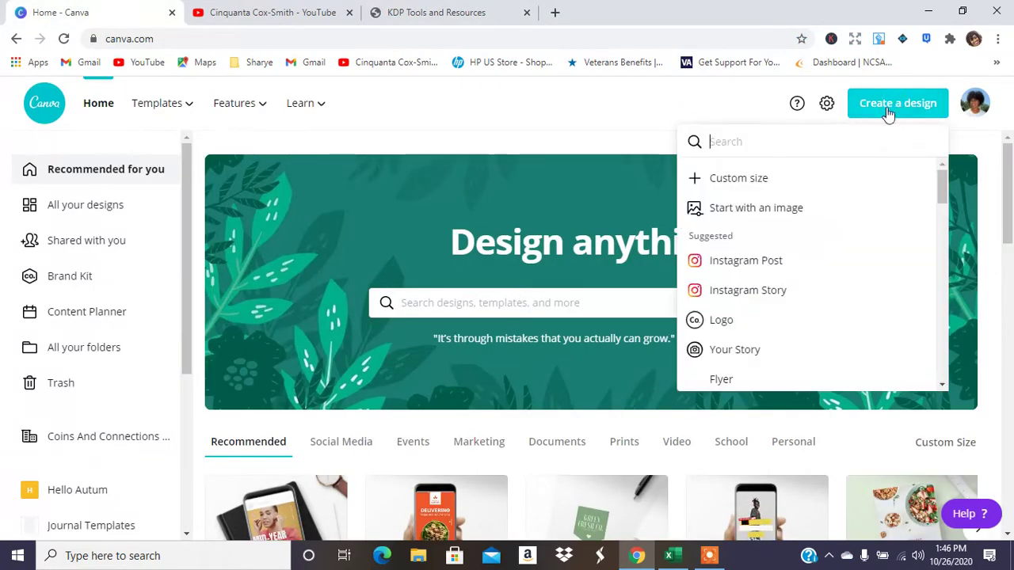
click(761, 179)
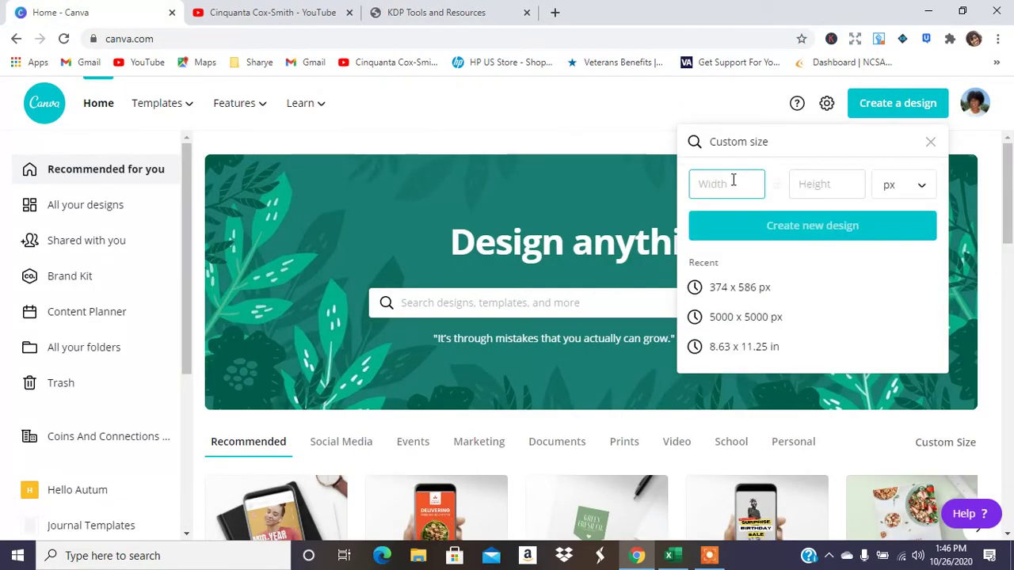
click(922, 193)
click(892, 216)
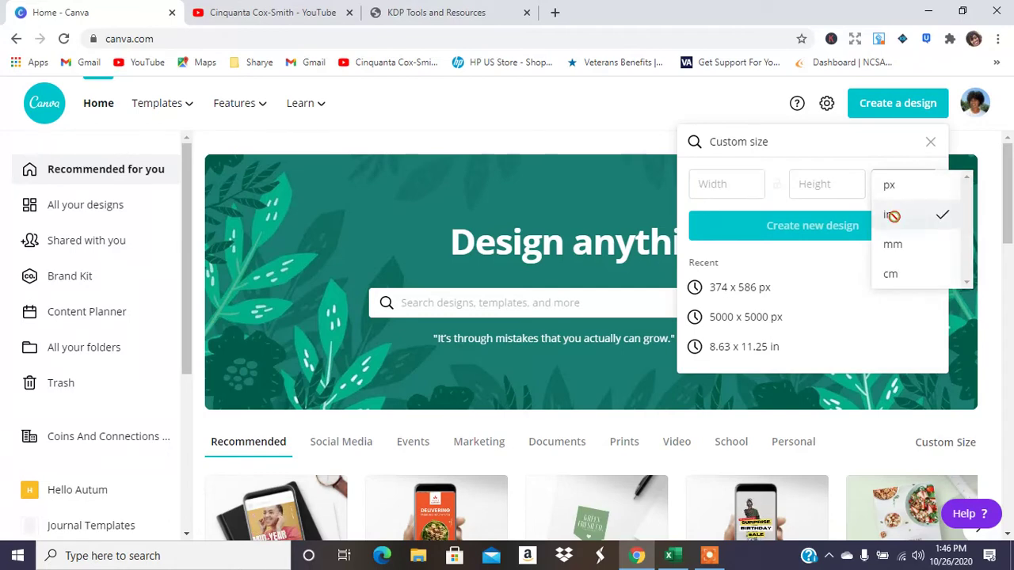
Set the custom size to 8.63 in wide by 11.25 in high and create the new design.
click(669, 555)
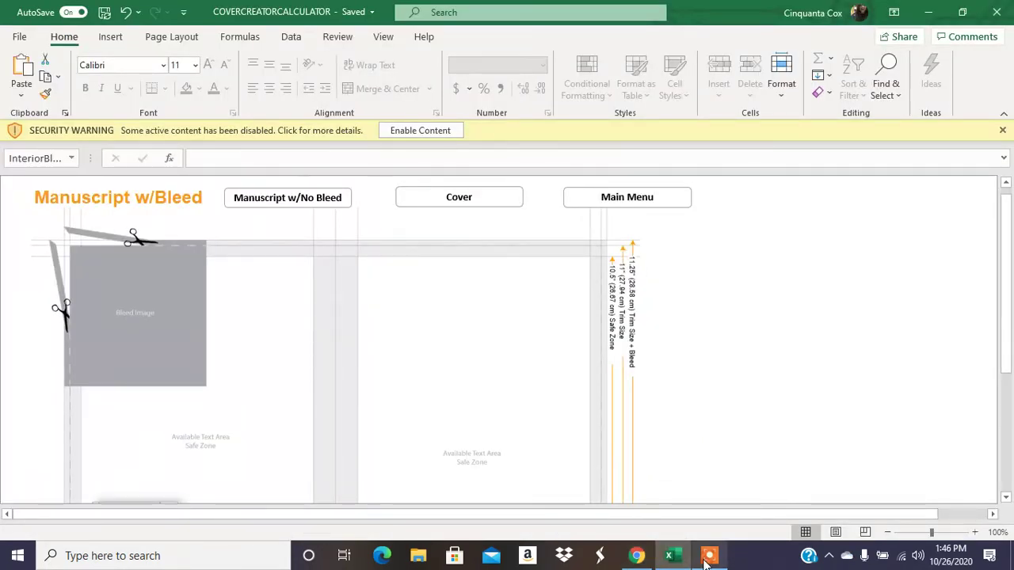
click(635, 555)
click(700, 186)
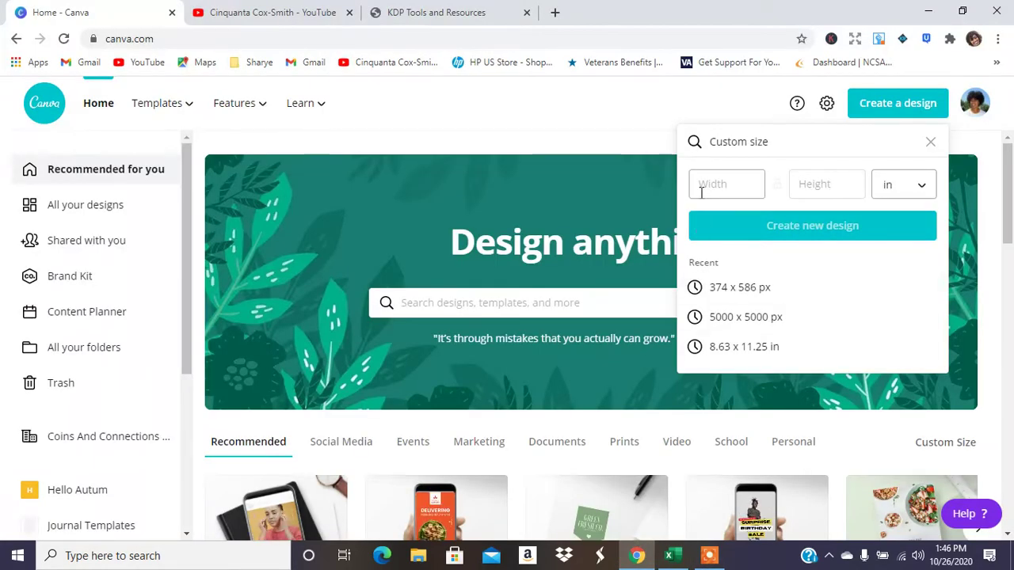
text(8.63)
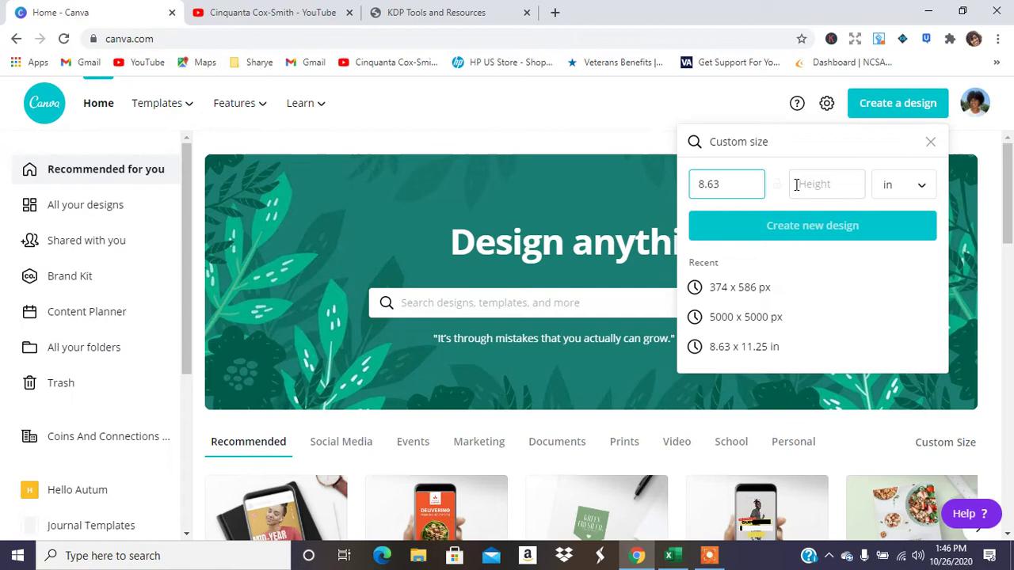
click(796, 185)
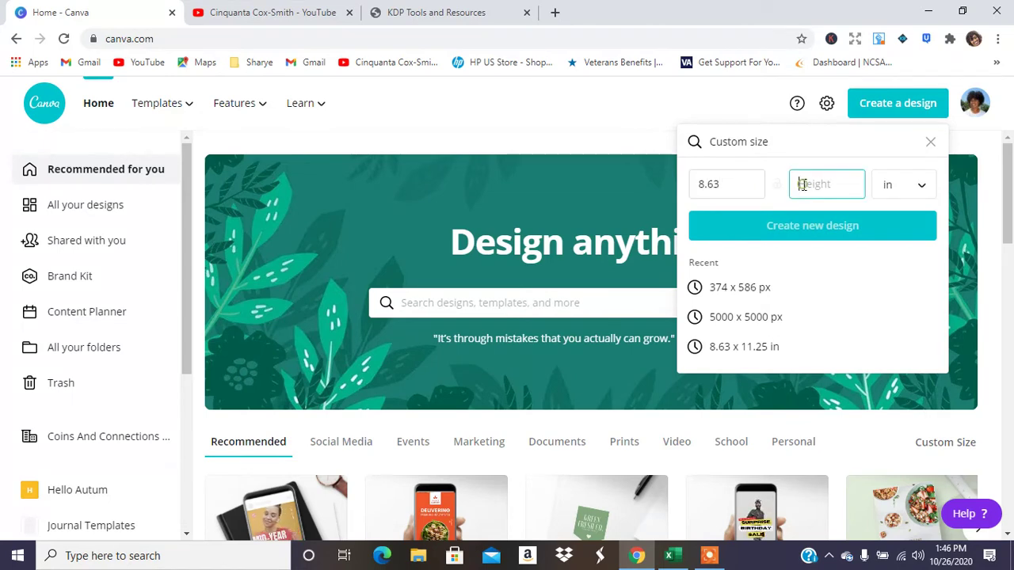
text(11.2)
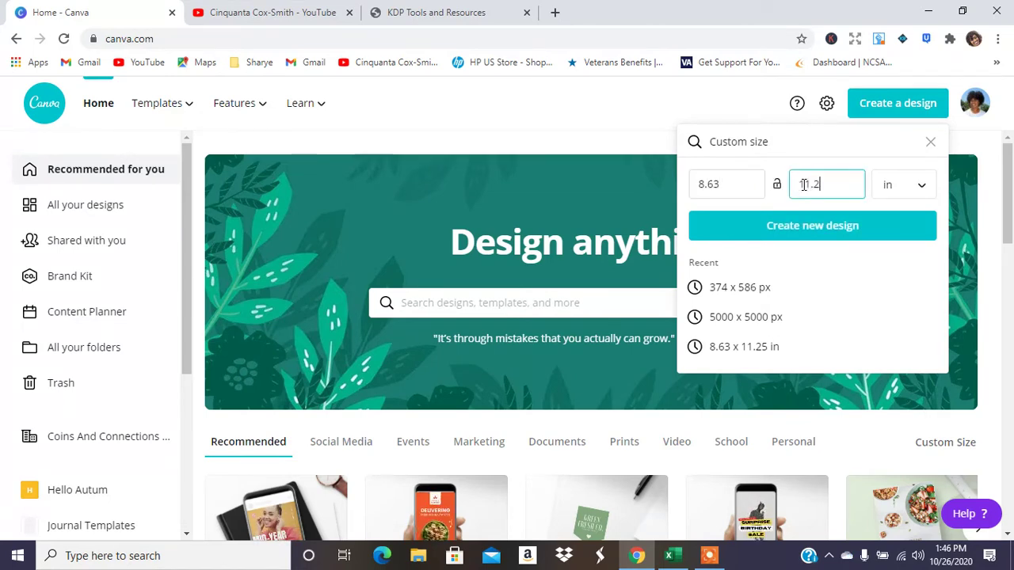
text(5)
click(669, 555)
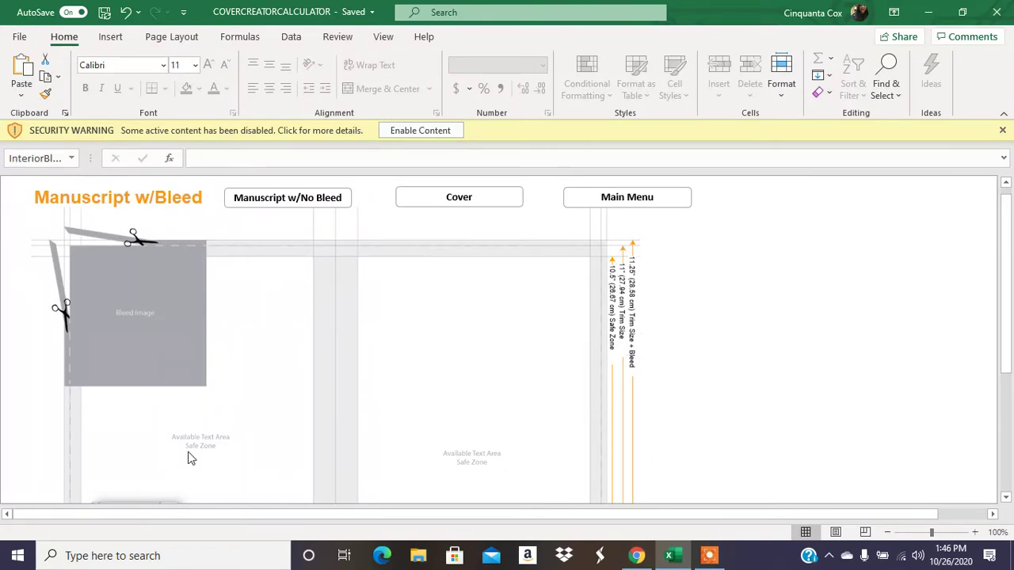
click(638, 554)
click(797, 233)
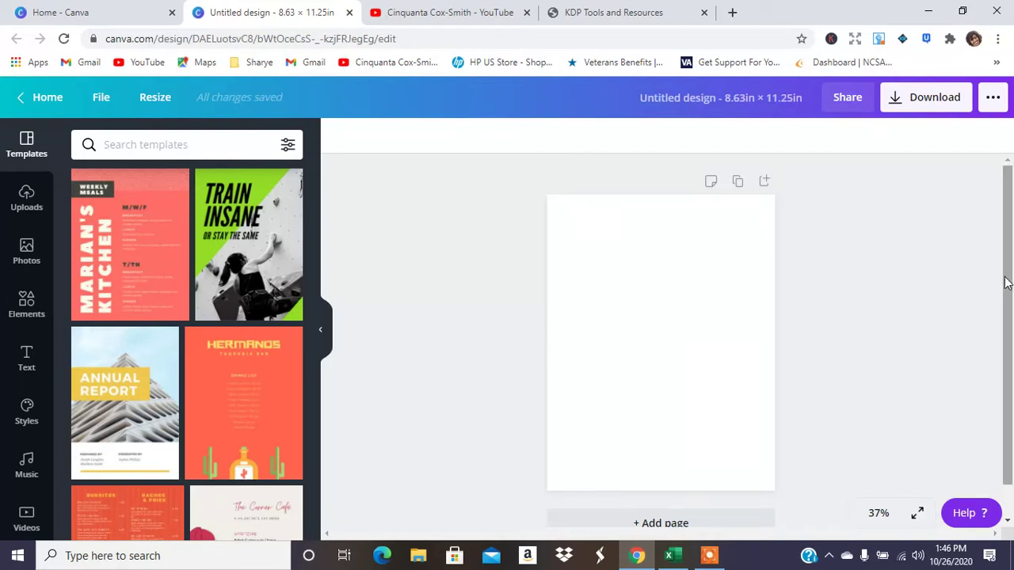
Search the templates for Worksheets and show the full English Worksheet collection.
scroll(1005, 283, down, 1)
scroll(1006, 282, up, 1)
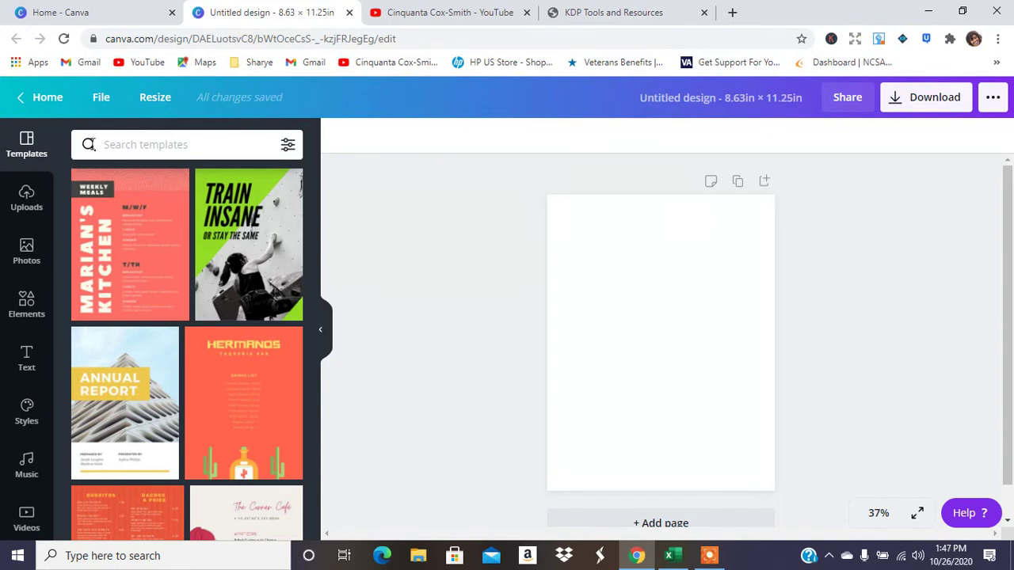
click(109, 144)
text(woerk)
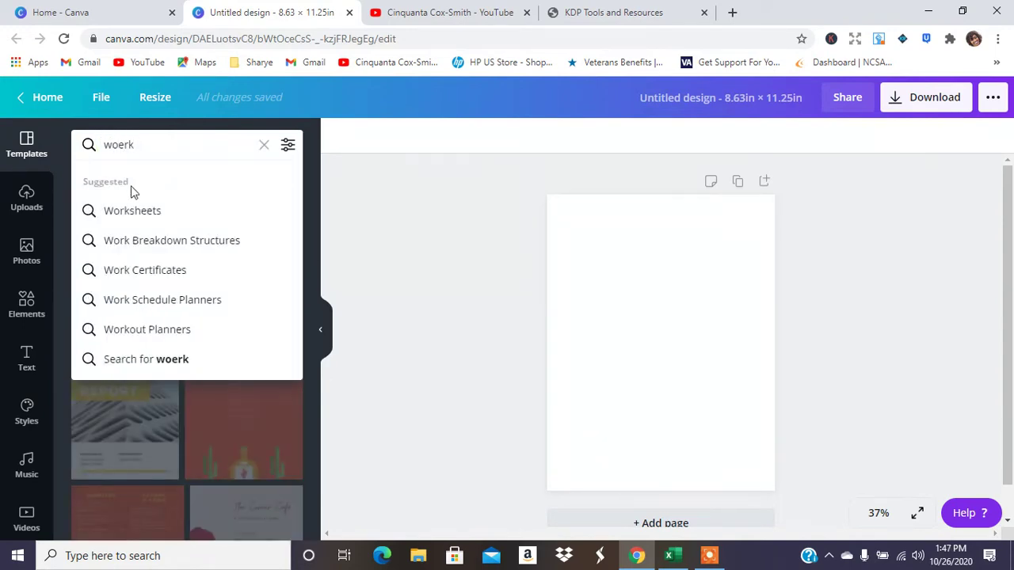
click(142, 210)
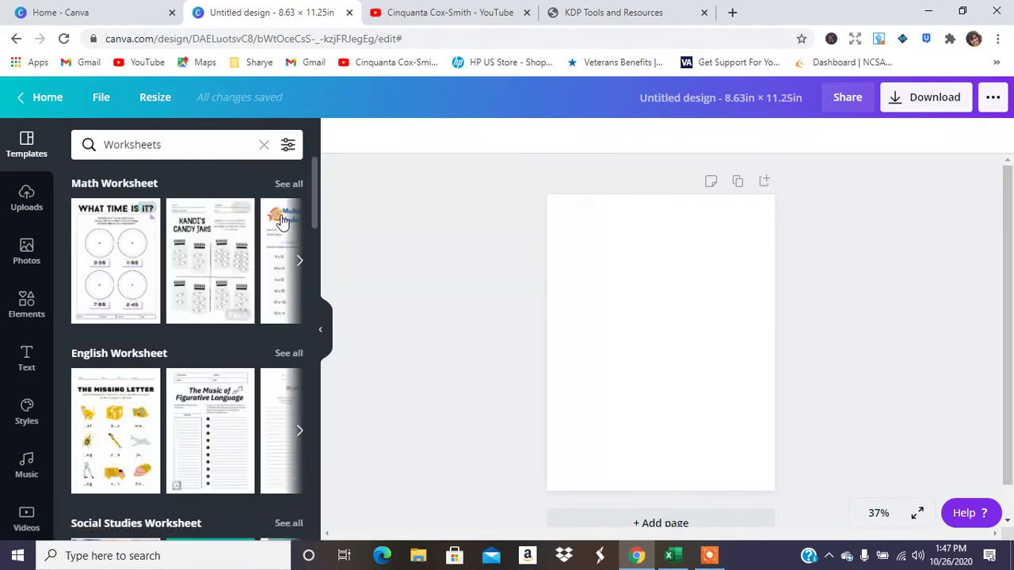
click(300, 429)
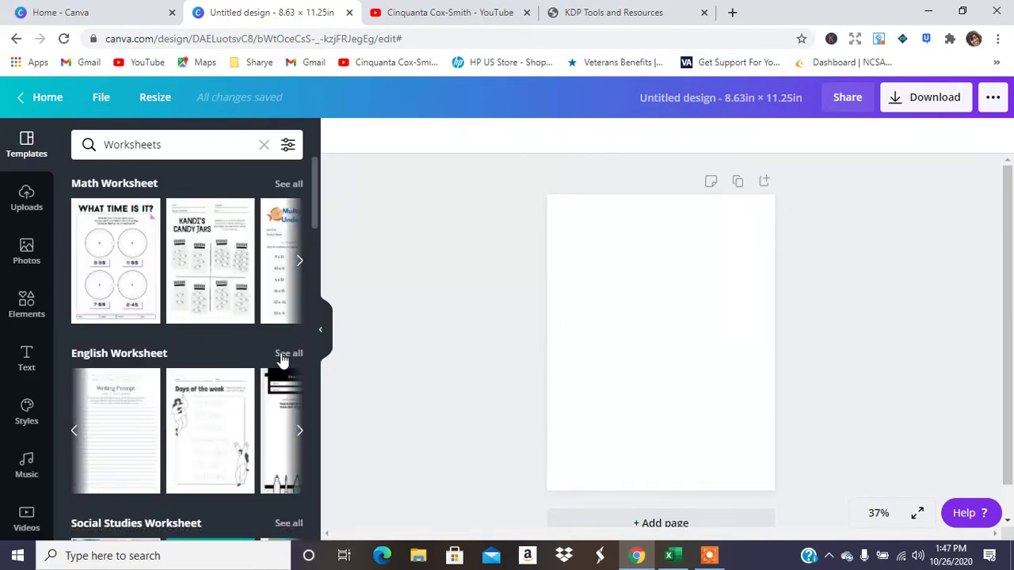
click(289, 354)
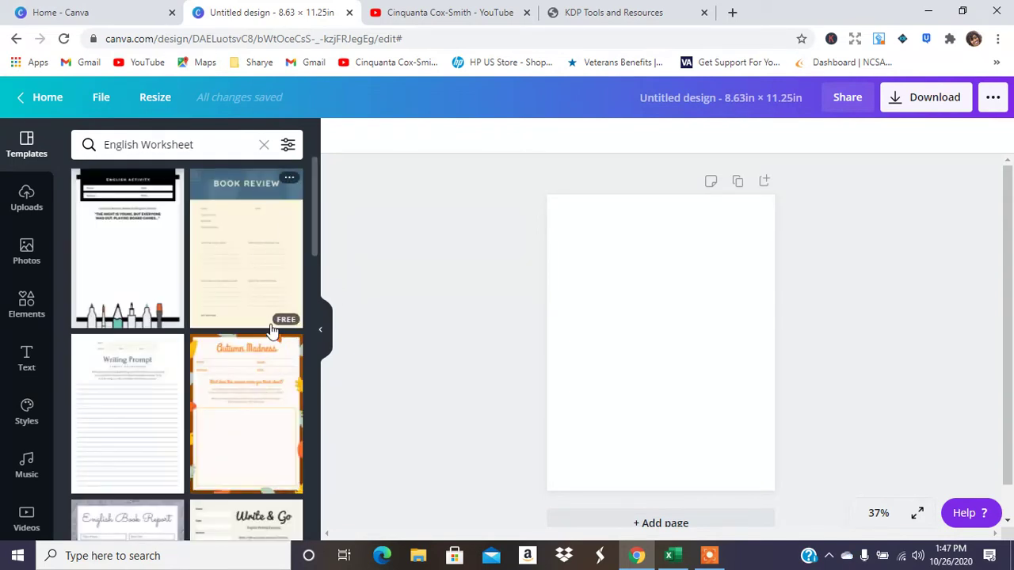
Try the Writing Prompt worksheet template on the blank page and undo it.
drag(317, 227, 323, 274)
scroll(283, 274, up, 1)
click(112, 263)
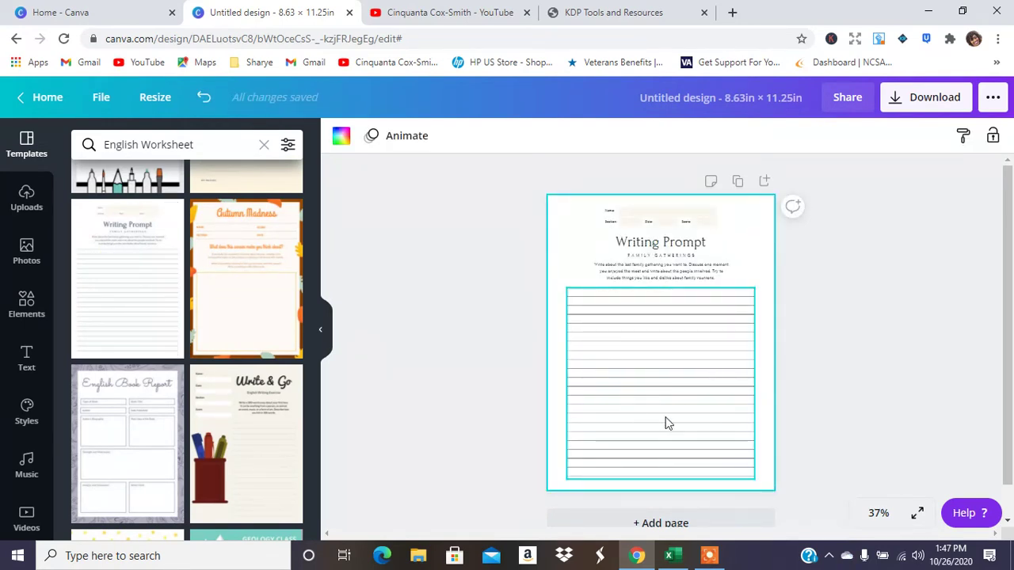
click(725, 271)
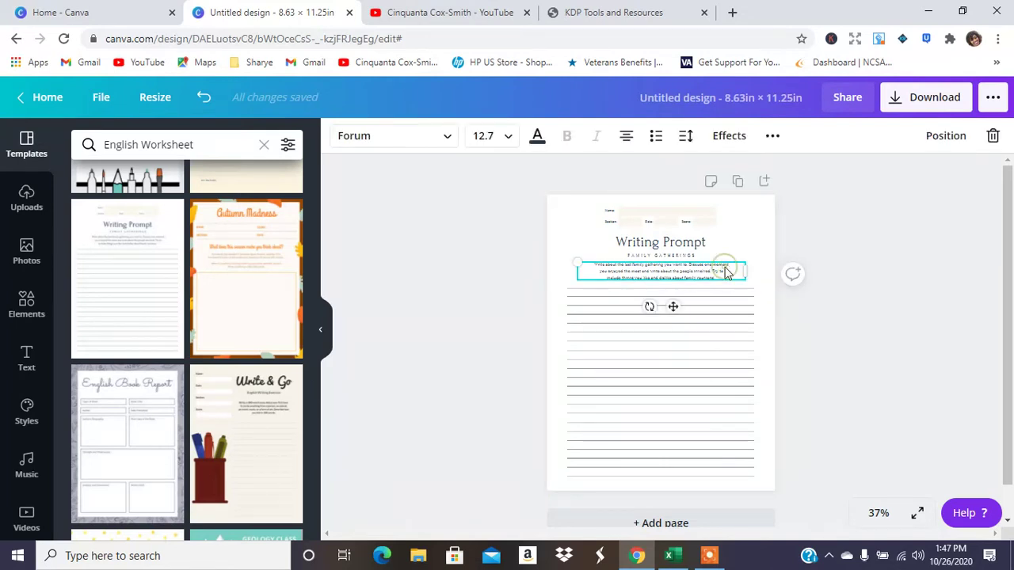
click(205, 104)
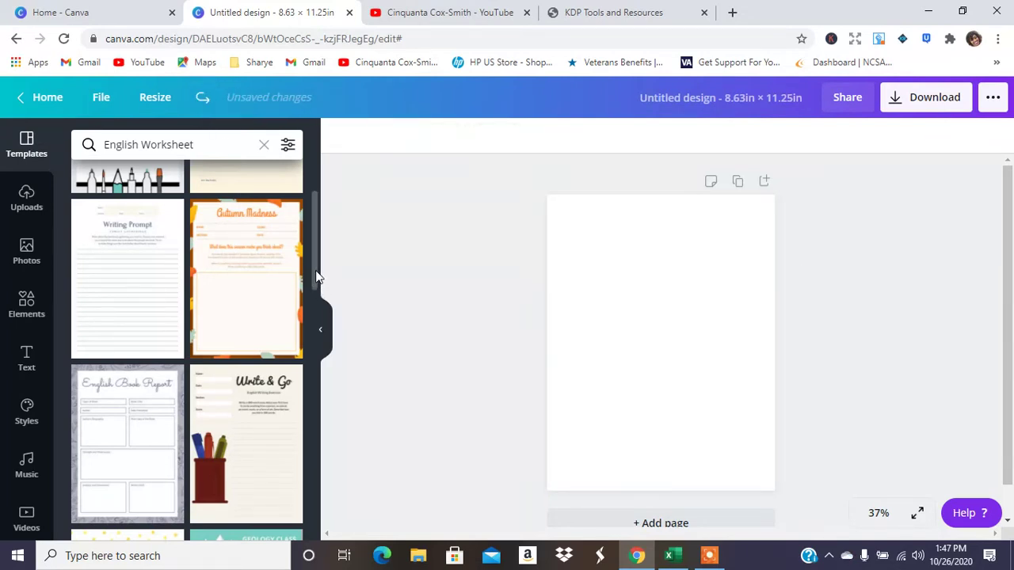
Try the English Journal template on the page and replace it with the English Final Exam template.
drag(315, 277, 323, 416)
click(127, 435)
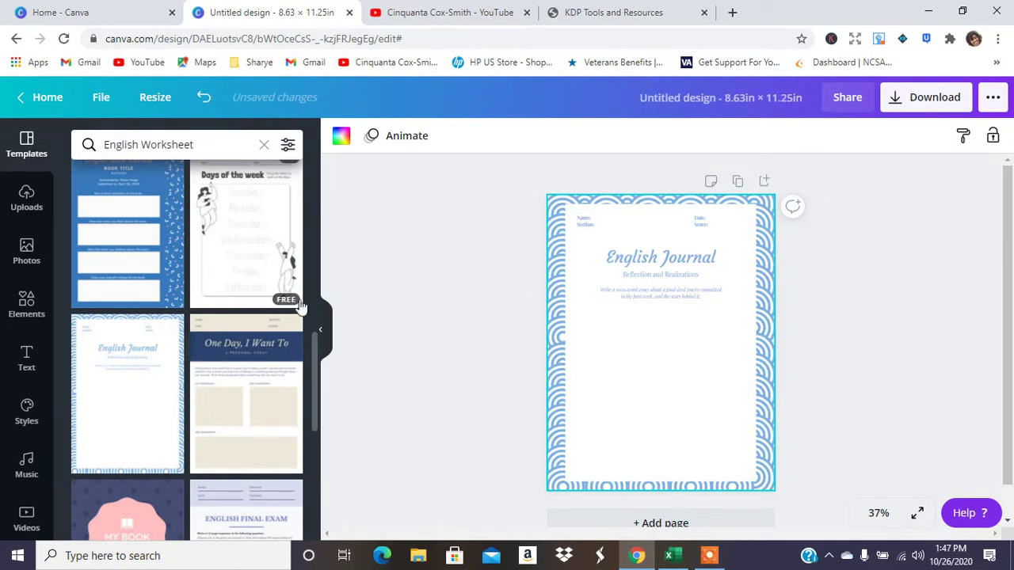
scroll(316, 355, down, 4)
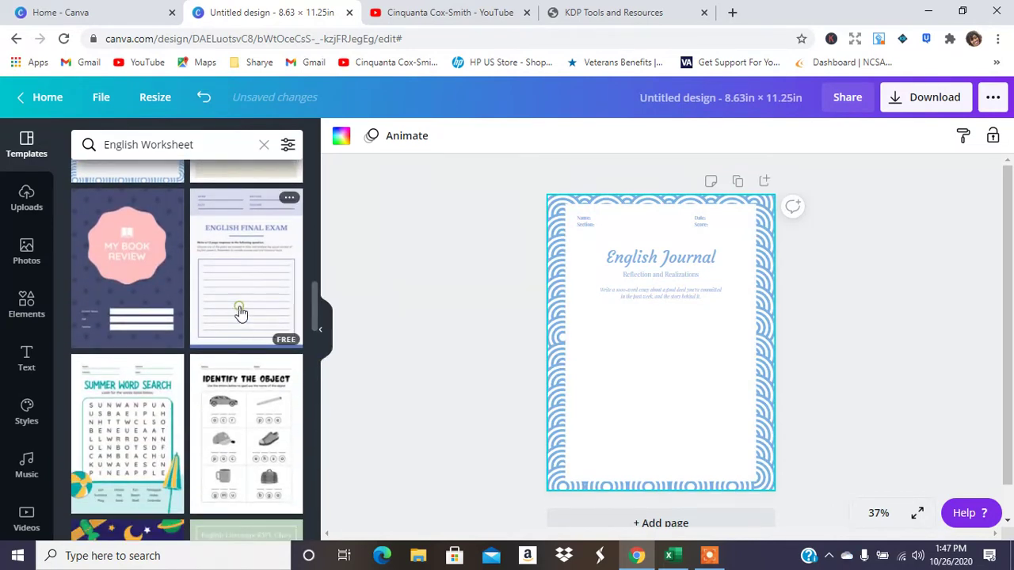
click(240, 313)
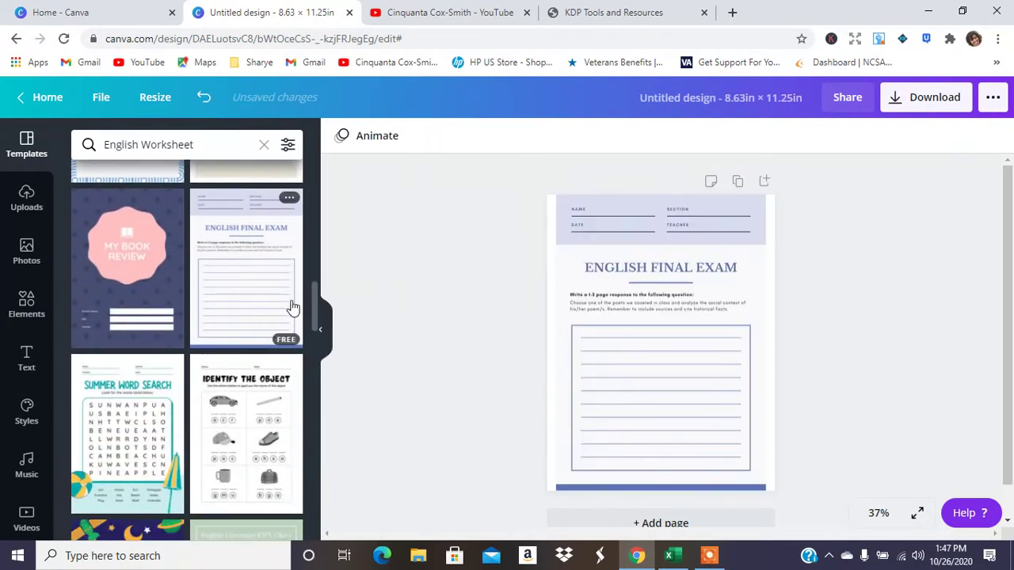
Delete the answer frame, the header and title elements, and the bottom bar of the English Final Exam template, keeping the writing lines.
click(746, 339)
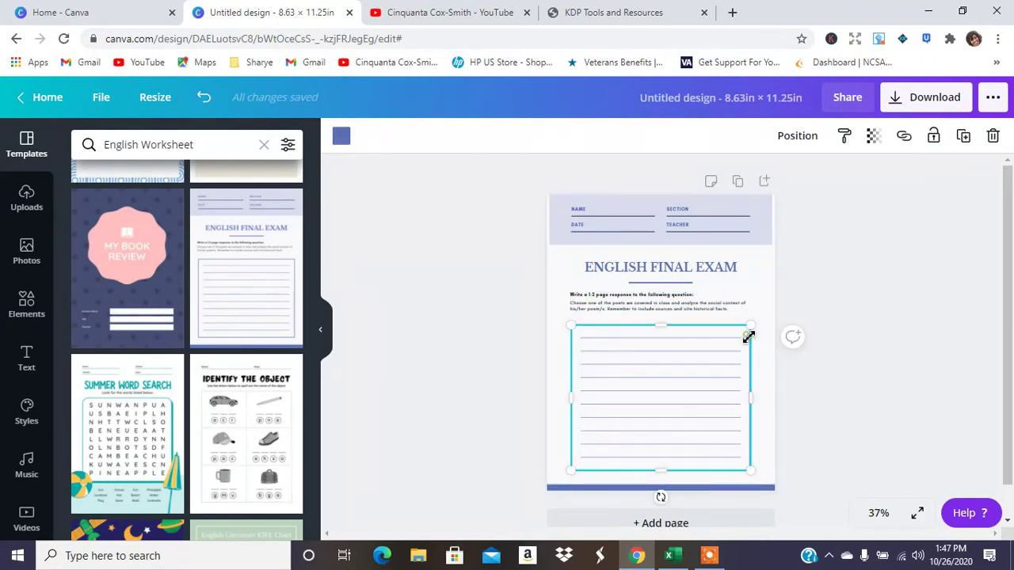
click(992, 137)
drag(796, 312, 514, 211)
click(993, 137)
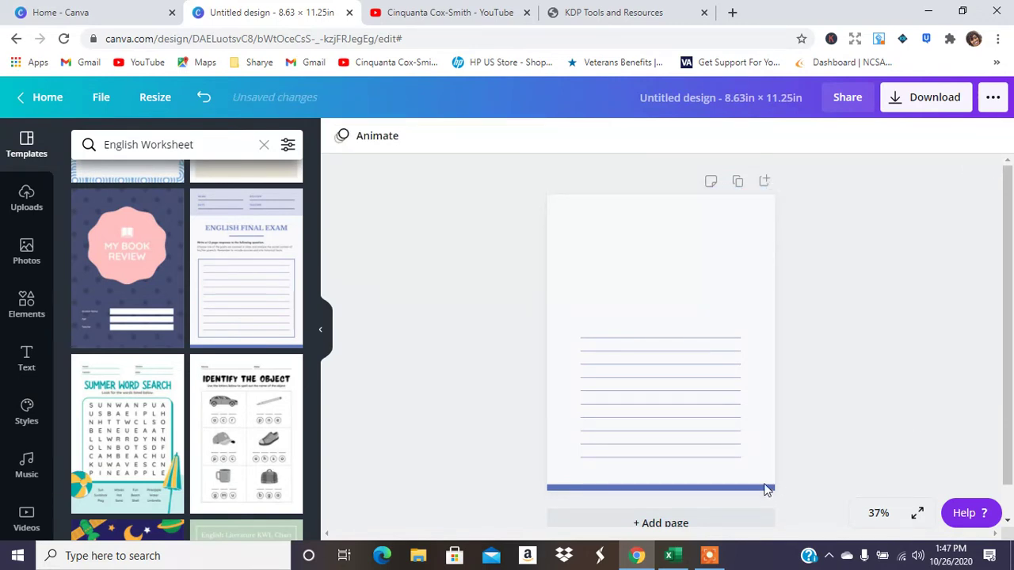
click(750, 489)
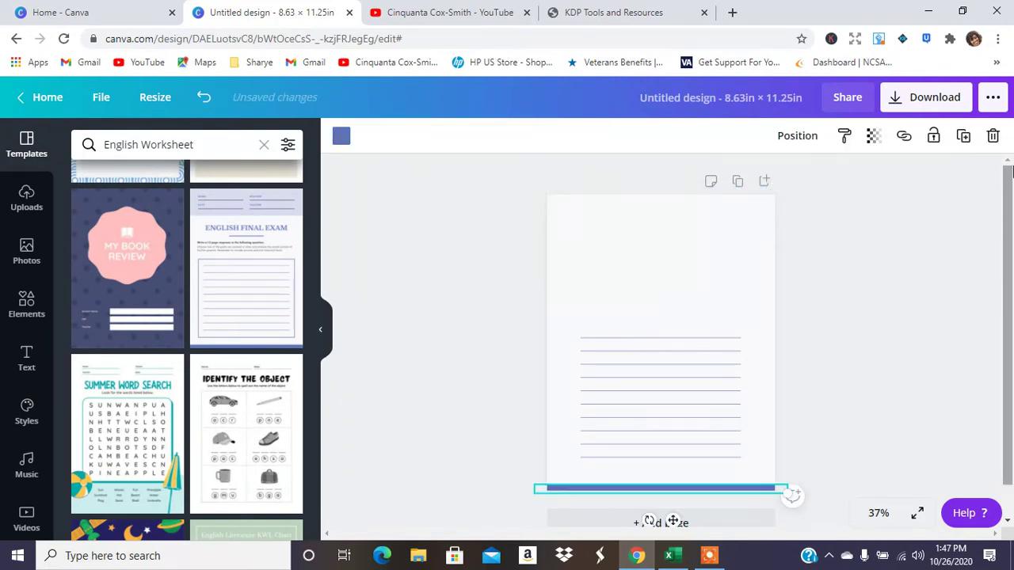
click(993, 137)
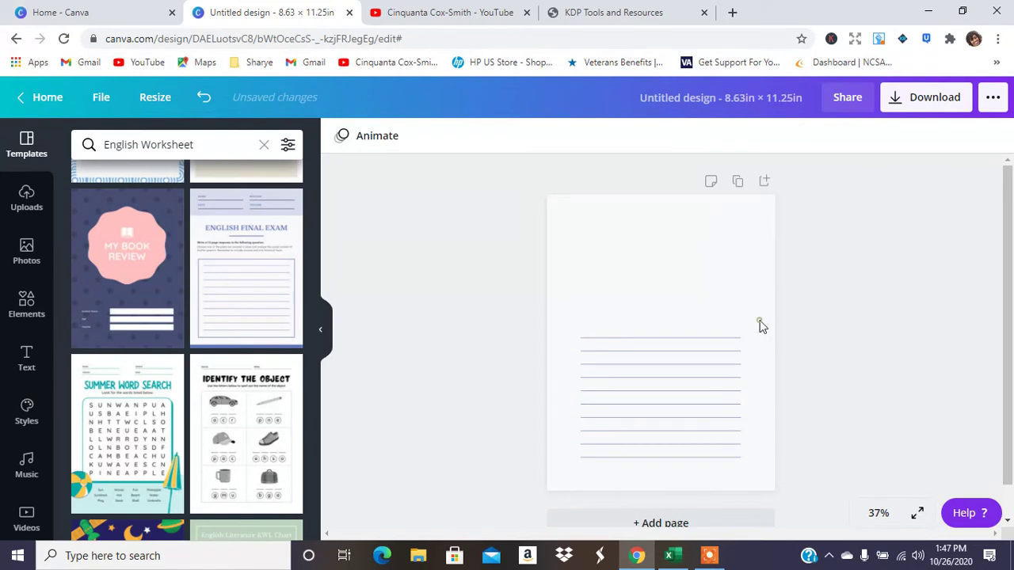
Enlarge the grouped writing lines to nearly the full page width and centre them in the lower half of the page.
drag(760, 325, 547, 491)
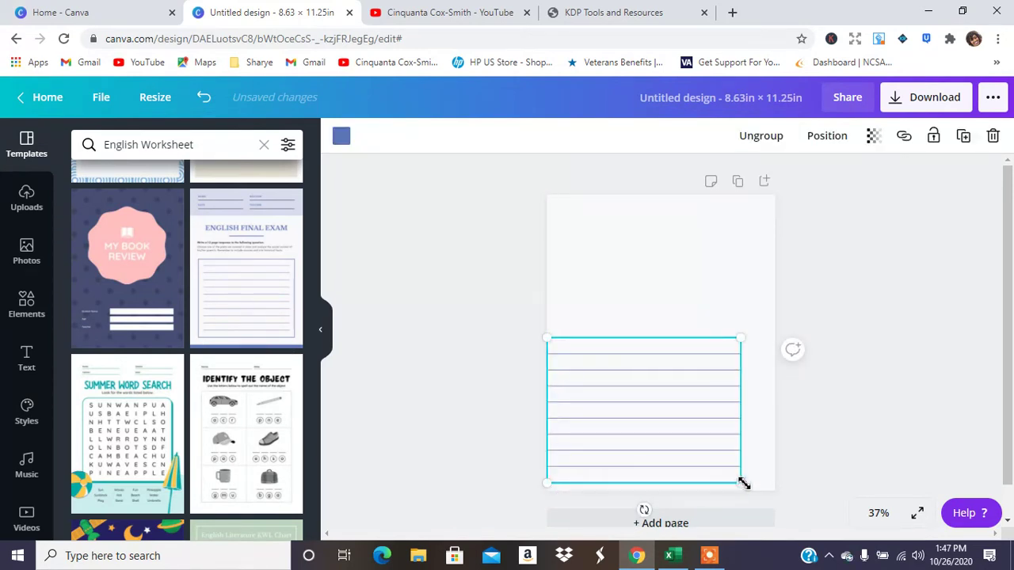
mouse_move(742, 483)
mouse_down()
mouse_move(790, 487)
mouse_move(746, 473)
mouse_up()
drag(762, 477, 771, 475)
drag(708, 425, 716, 405)
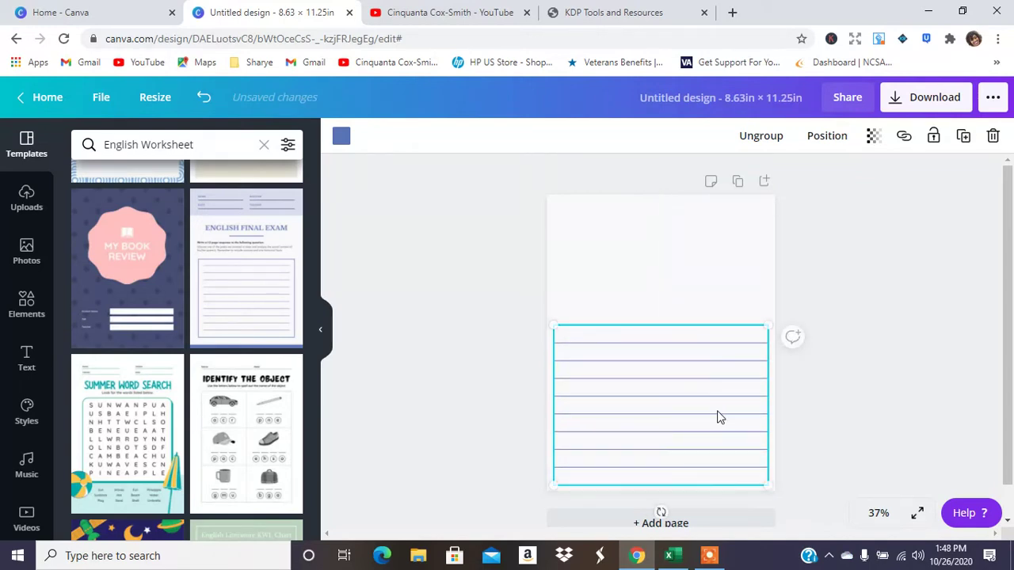
click(848, 345)
Duplicate the enlarged line group and place the copy above the original so that ruled lines fill the page with even spacing.
click(694, 404)
click(963, 139)
drag(728, 391, 718, 220)
click(849, 236)
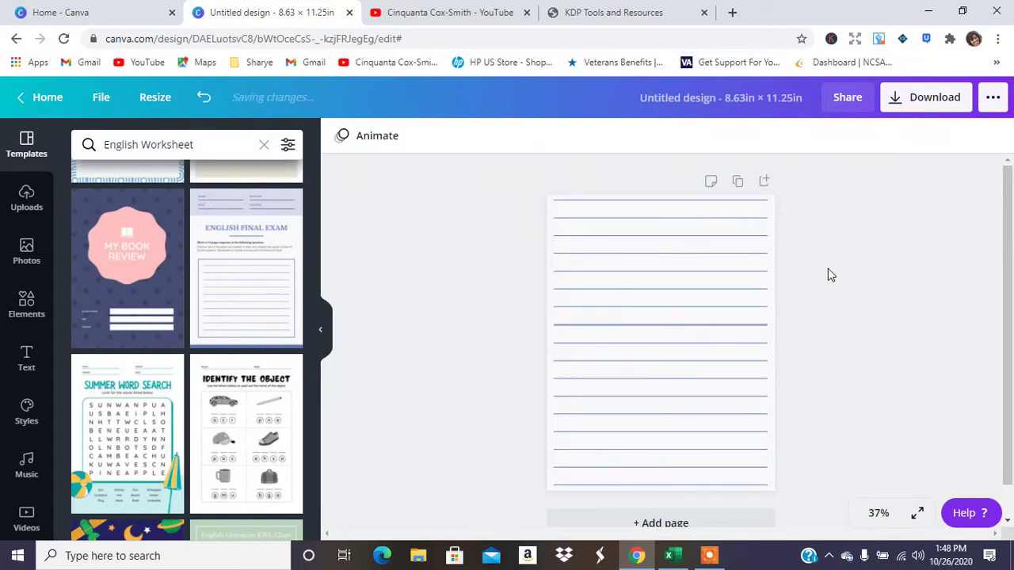
drag(699, 300, 697, 280)
click(820, 295)
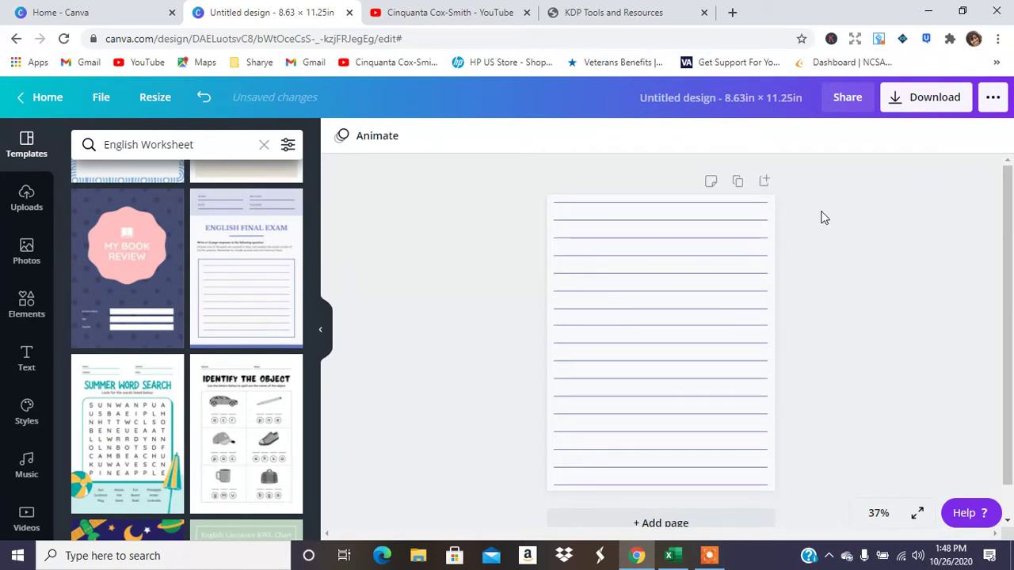
Select both line groups and delete them to empty the page.
drag(821, 209, 508, 500)
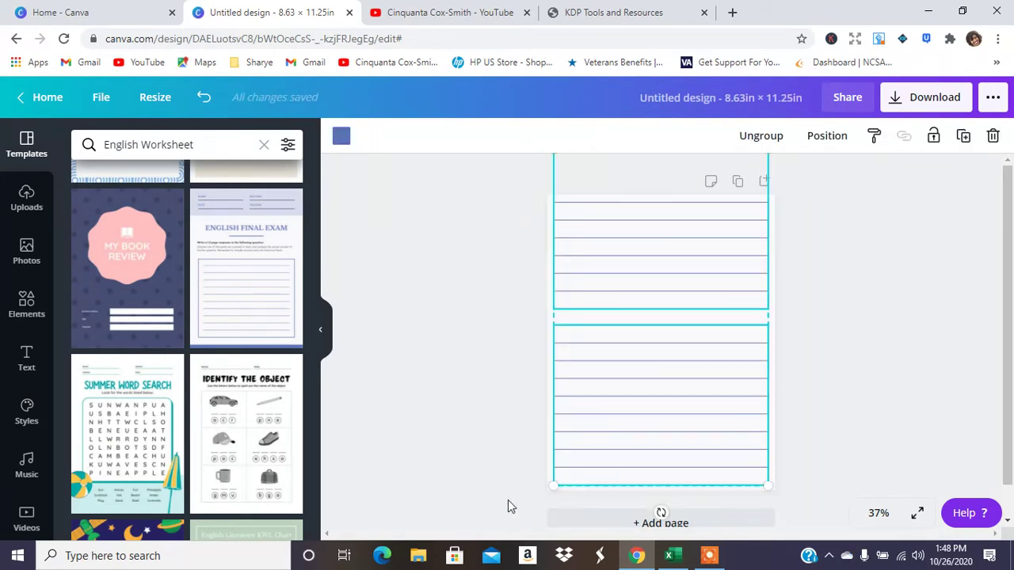
click(848, 313)
drag(816, 208, 543, 464)
click(917, 287)
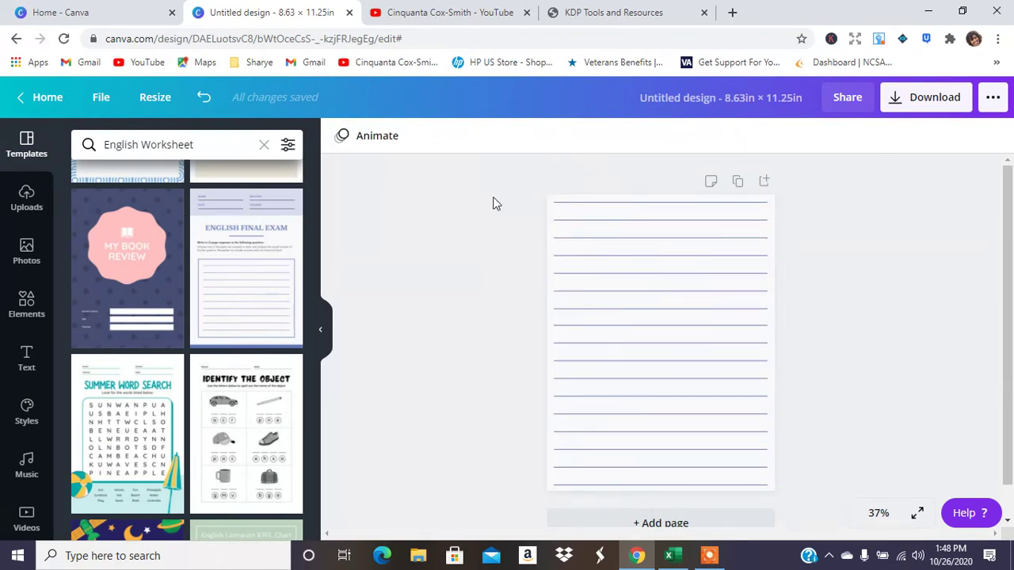
drag(494, 197, 831, 469)
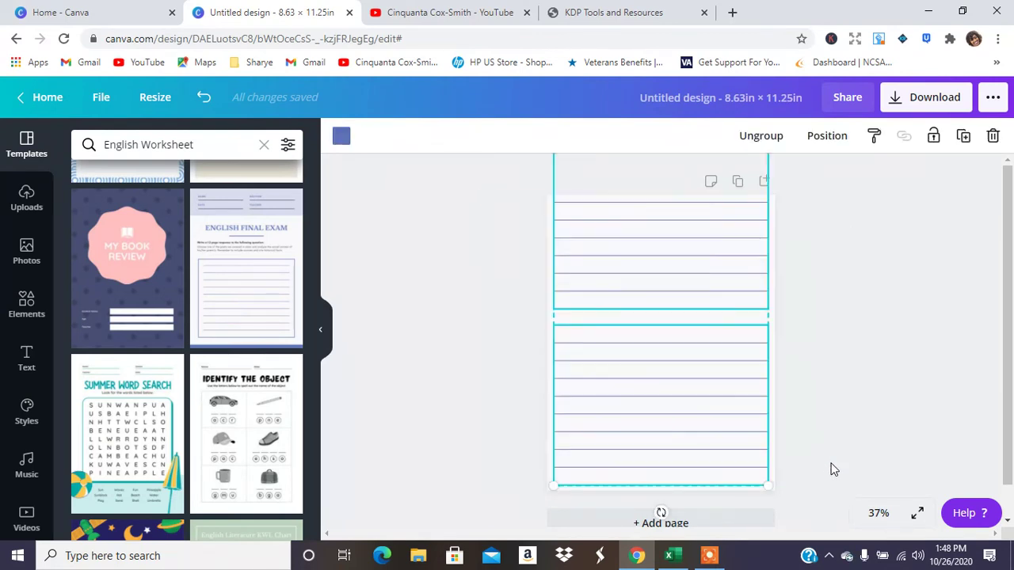
click(992, 136)
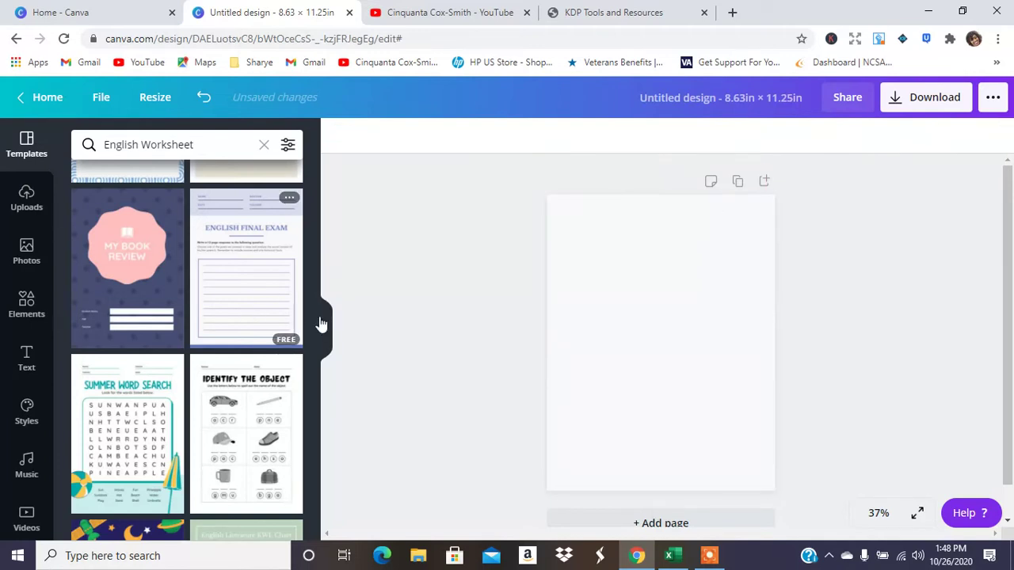
Try the English 101 Weekly Homework template on the page.
drag(314, 293, 316, 342)
click(257, 380)
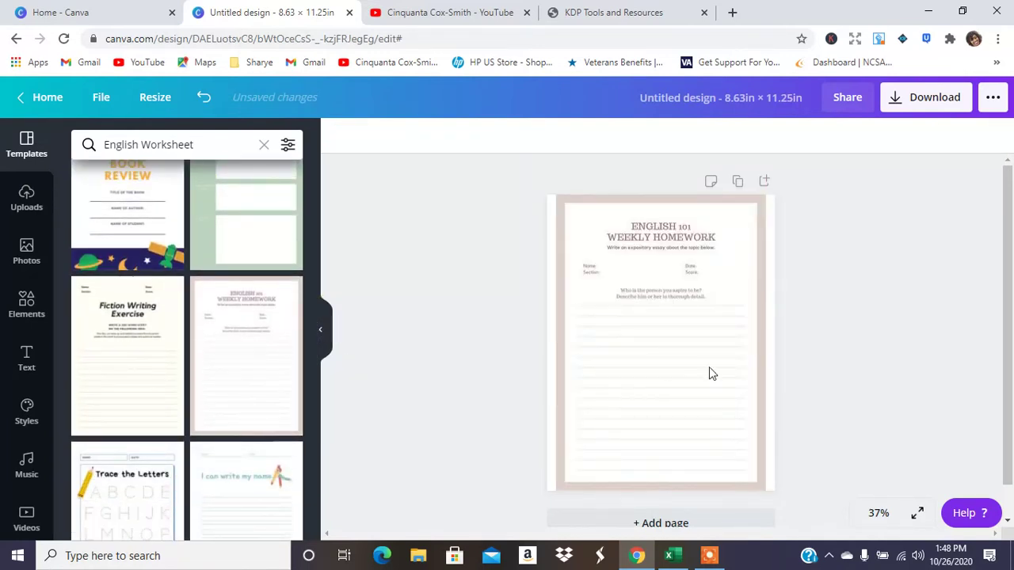
click(756, 292)
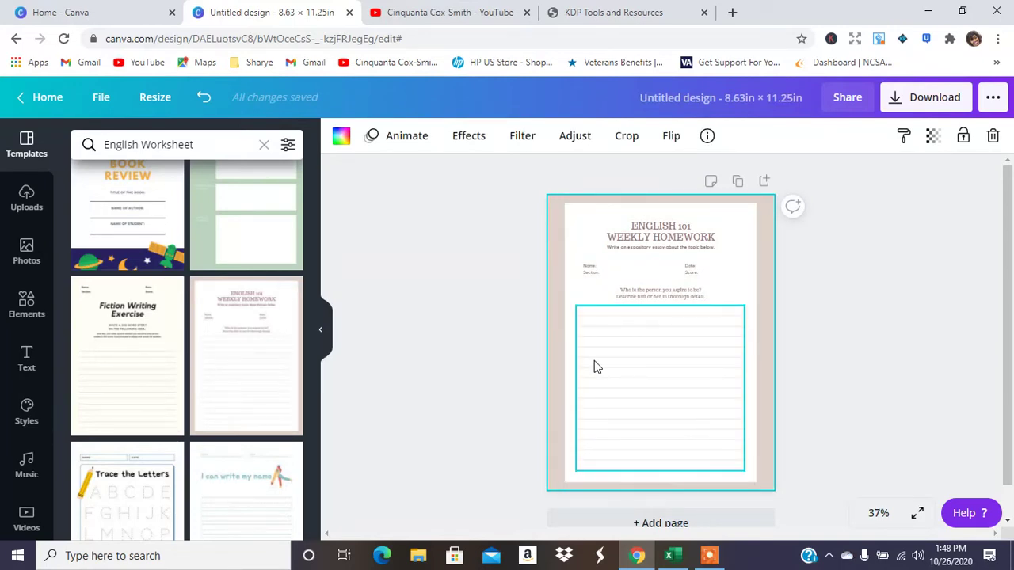
Apply the Fiction Writing Exercise template and delete its name fields, title and instruction texts.
click(87, 350)
click(717, 388)
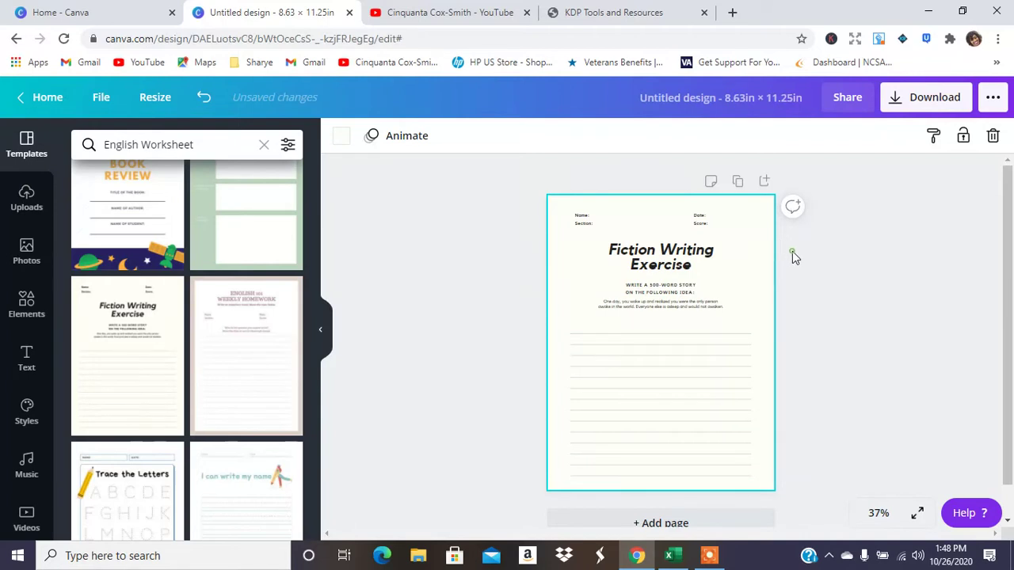
click(825, 282)
drag(824, 313, 460, 205)
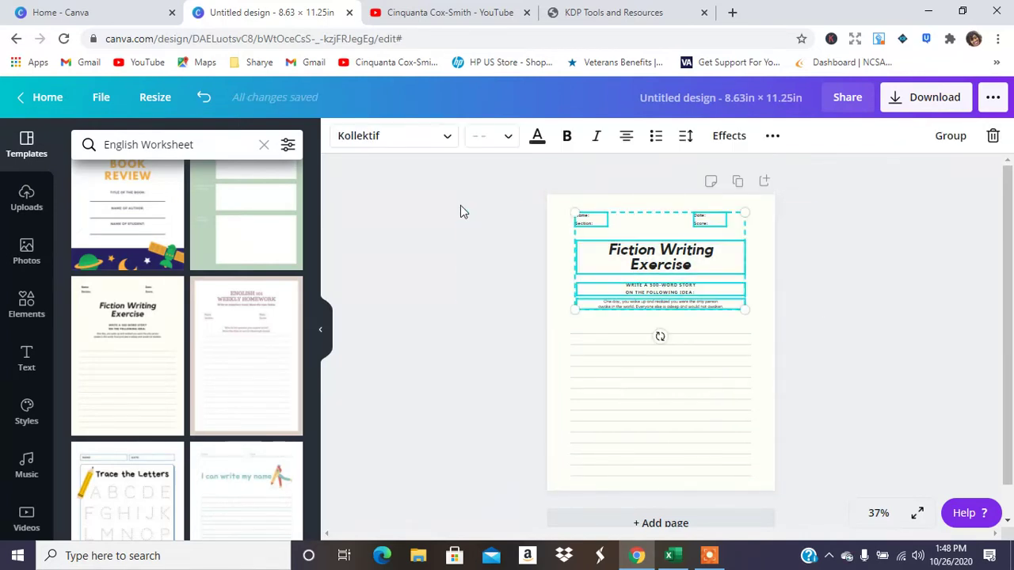
key(Delete)
Duplicate the grouped writing lines and place the copy directly above the original to fill the upper half of the page.
click(693, 398)
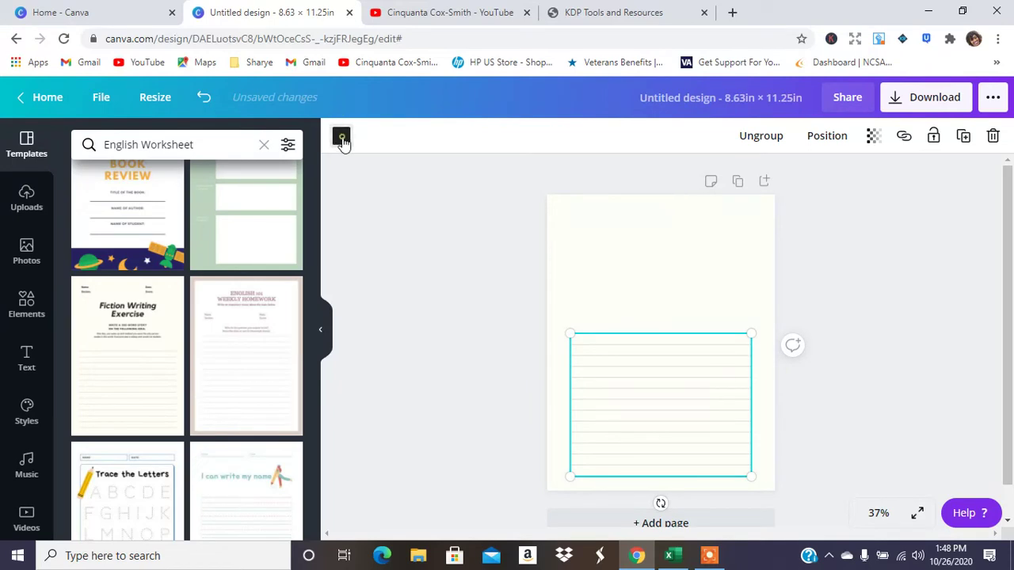
click(341, 138)
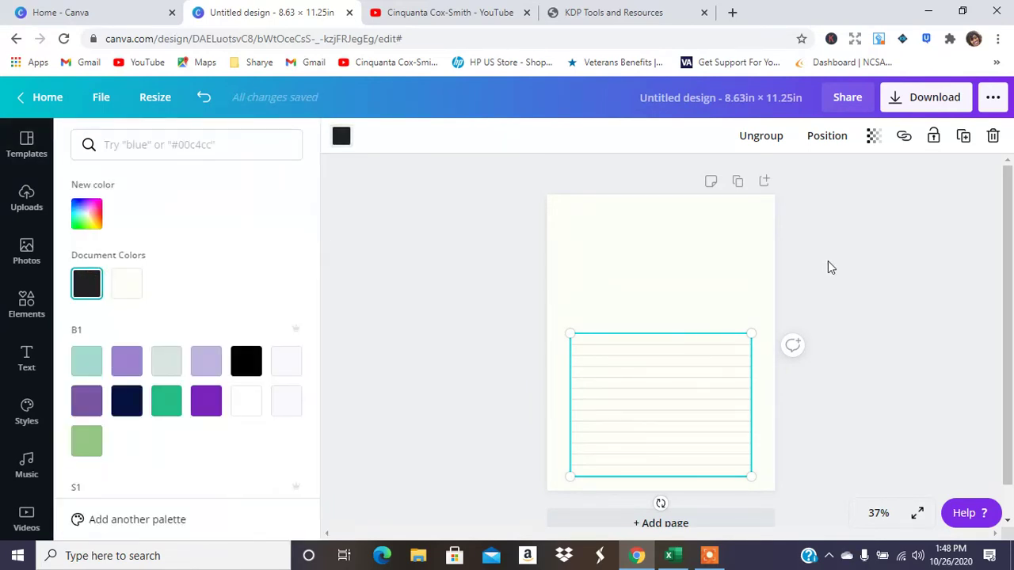
click(963, 136)
drag(628, 420, 628, 267)
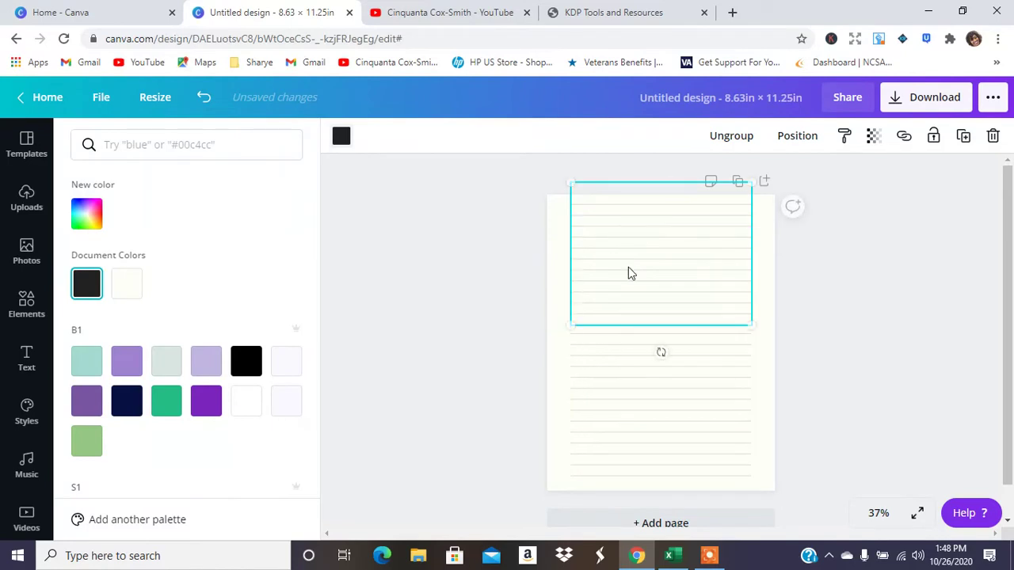
click(817, 295)
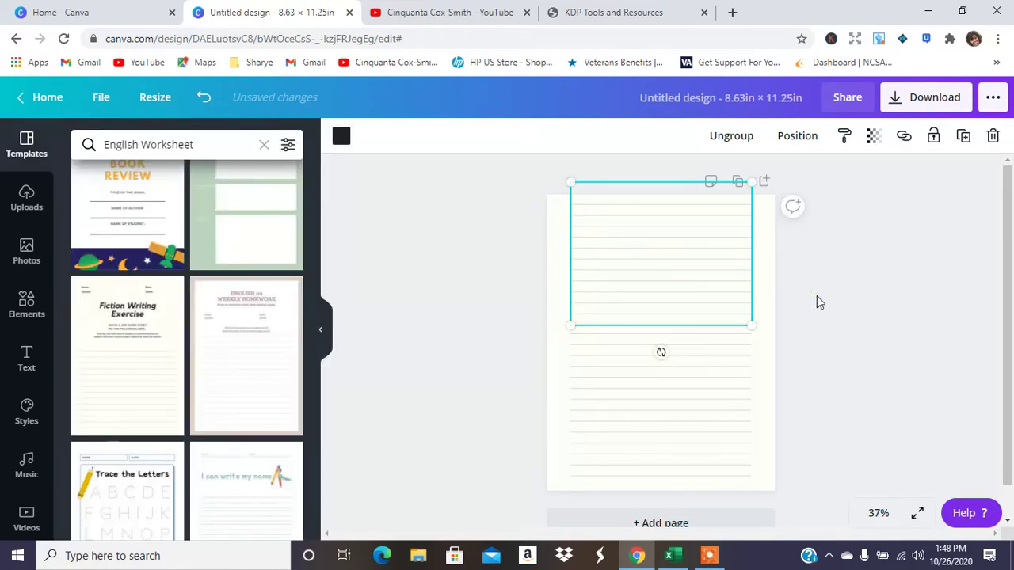
Ungroup the upper lines, delete the topmost visible line and shorten the next one to a short line at the upper right.
click(743, 136)
click(766, 201)
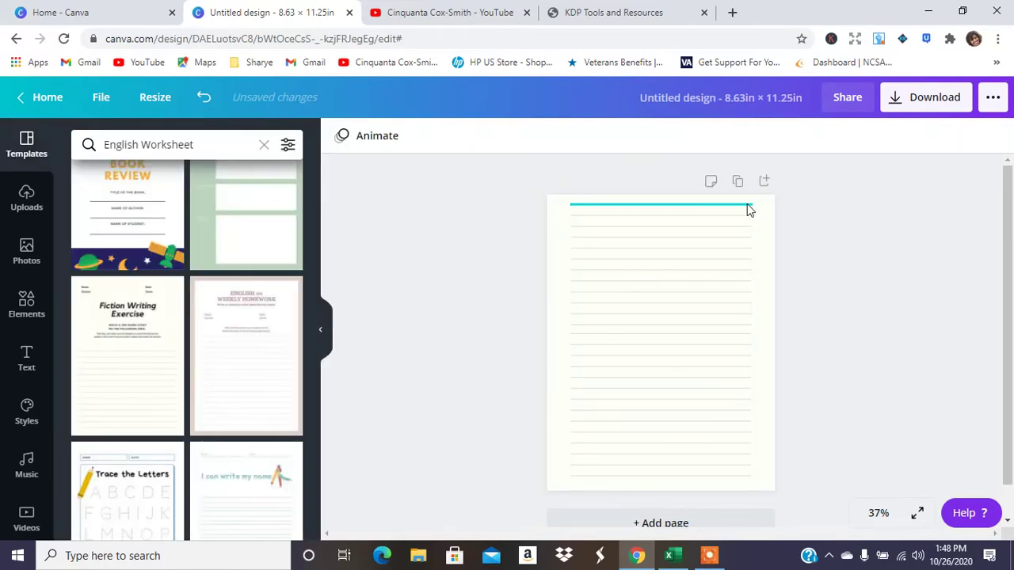
click(747, 204)
click(993, 138)
click(723, 216)
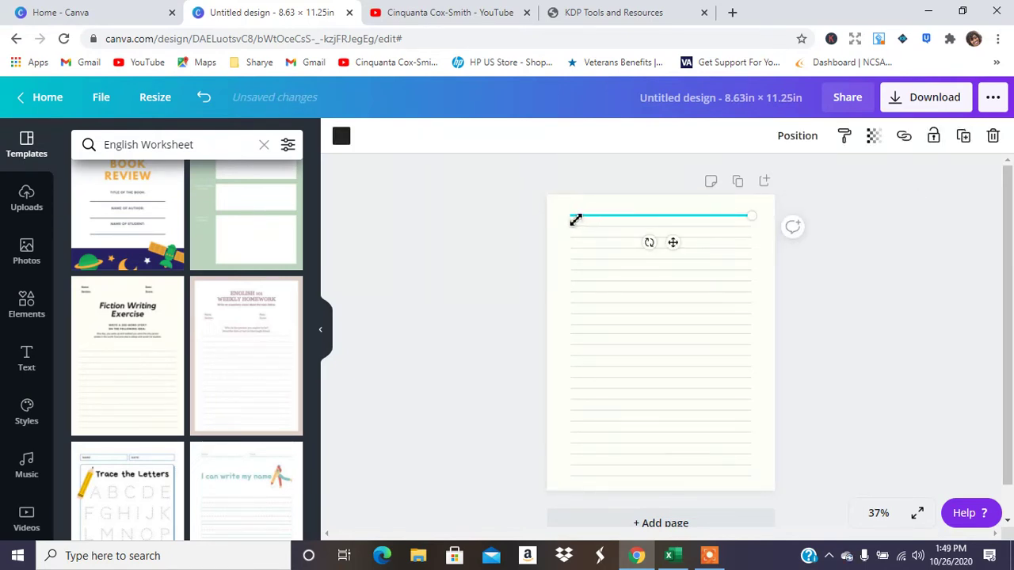
drag(575, 220, 698, 215)
click(869, 267)
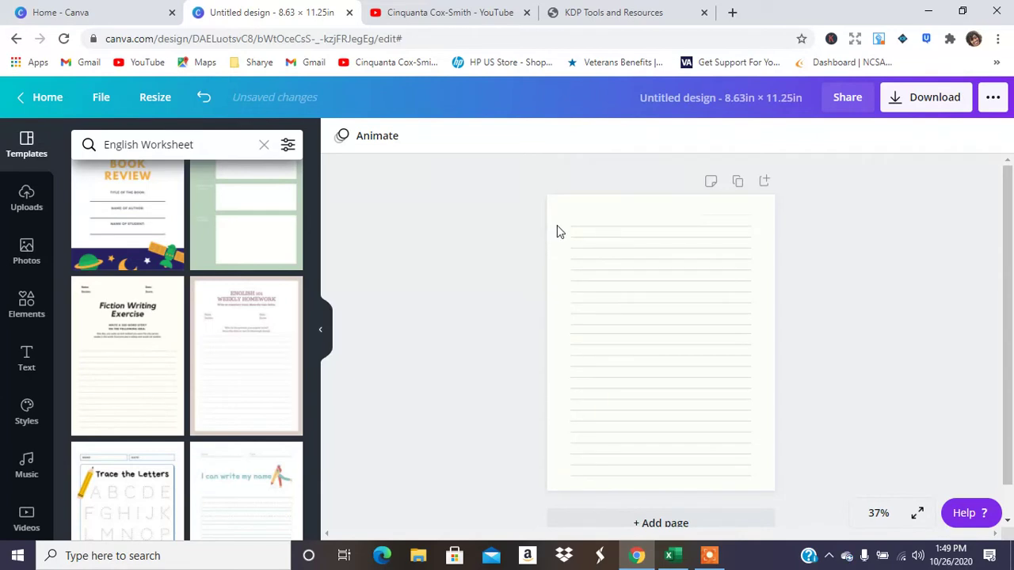
Select all the full-width writing lines together and open their color options.
drag(556, 225, 824, 505)
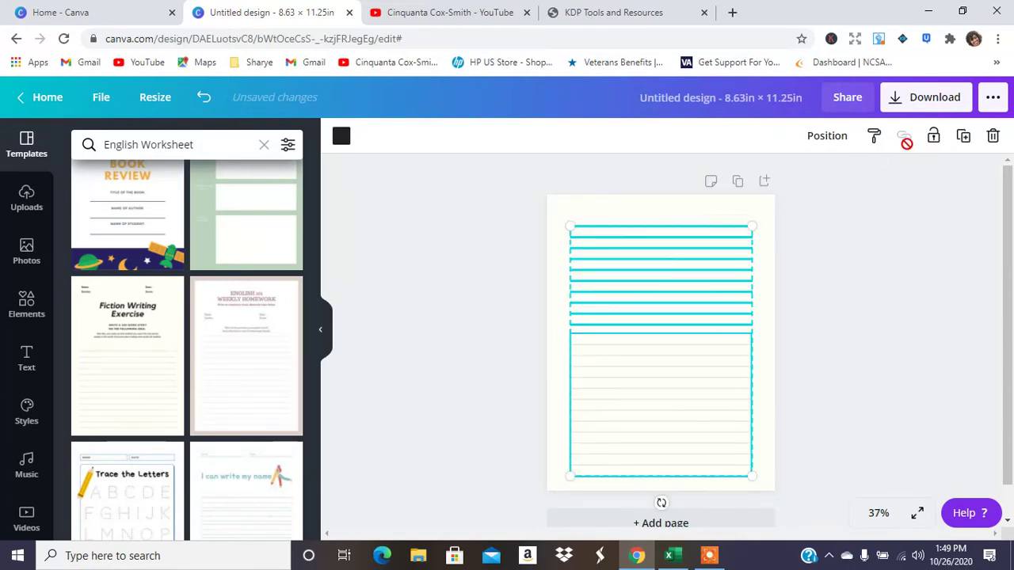
click(828, 302)
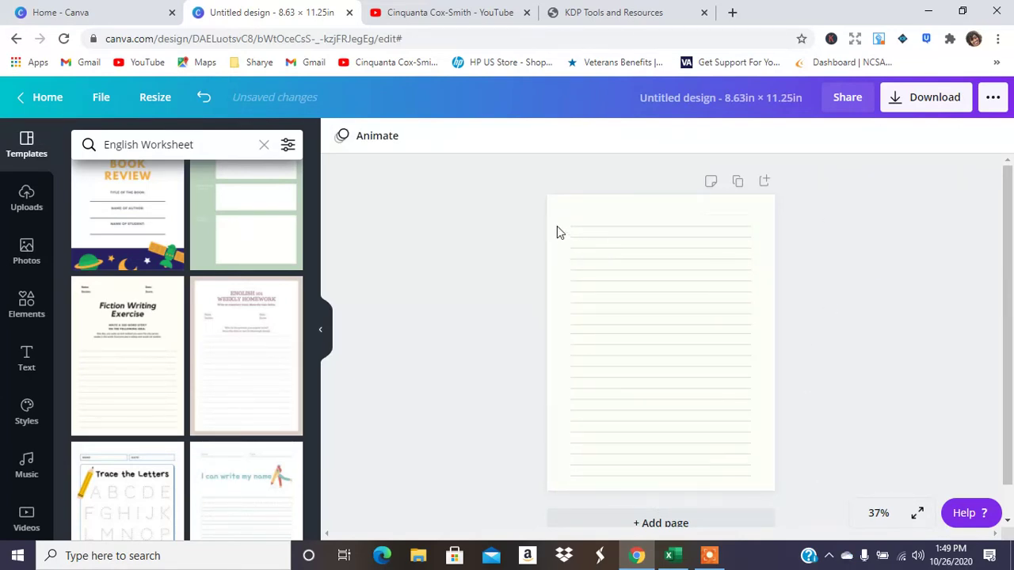
drag(565, 239, 843, 480)
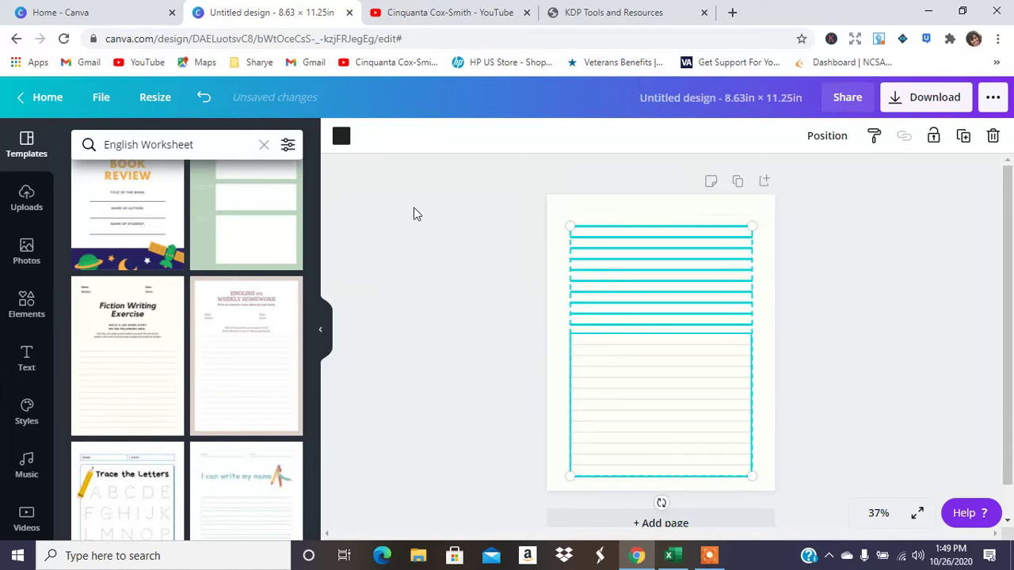
click(342, 137)
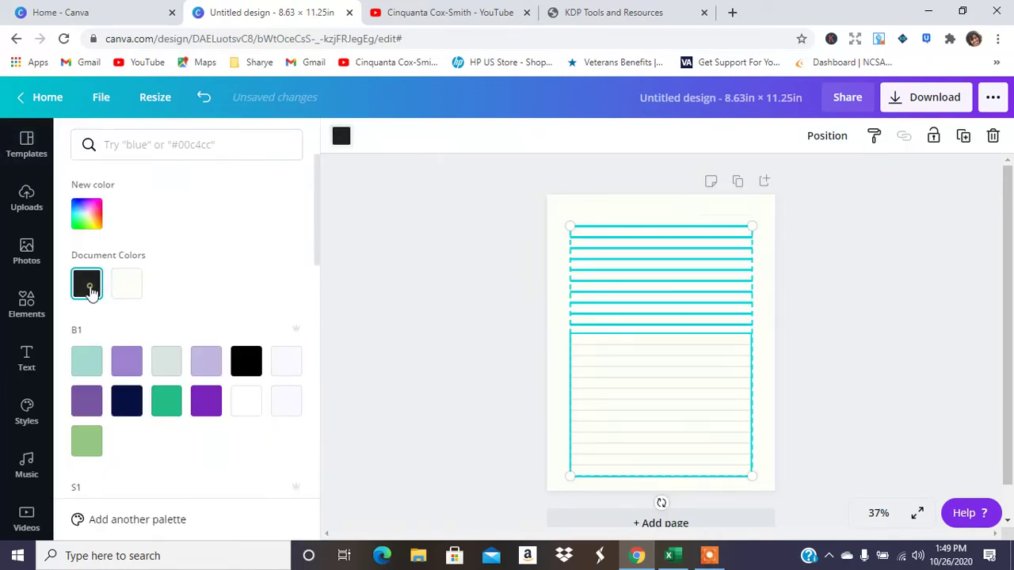
Make the lower group of writing lines fully opaque.
click(880, 513)
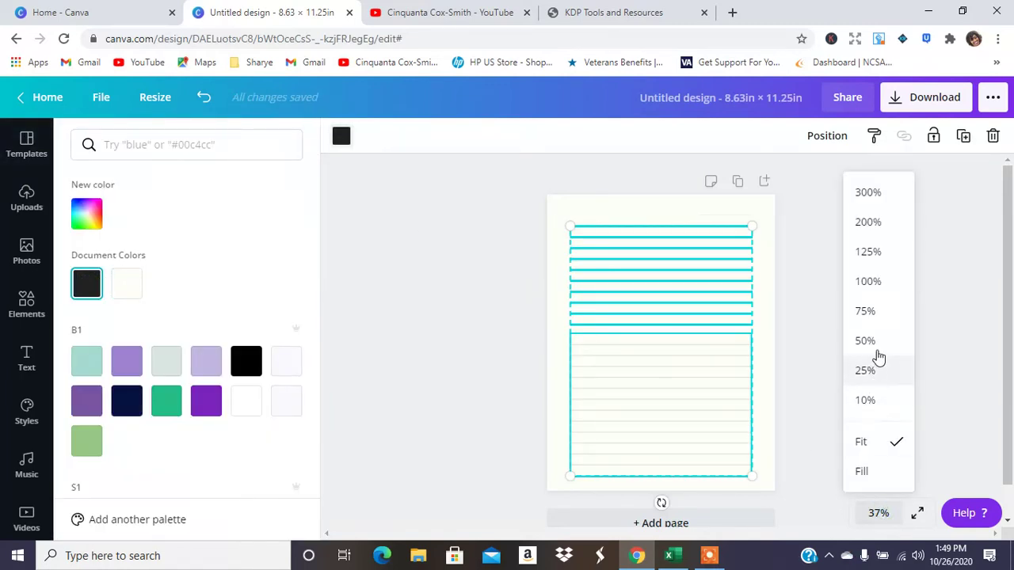
click(880, 307)
click(924, 295)
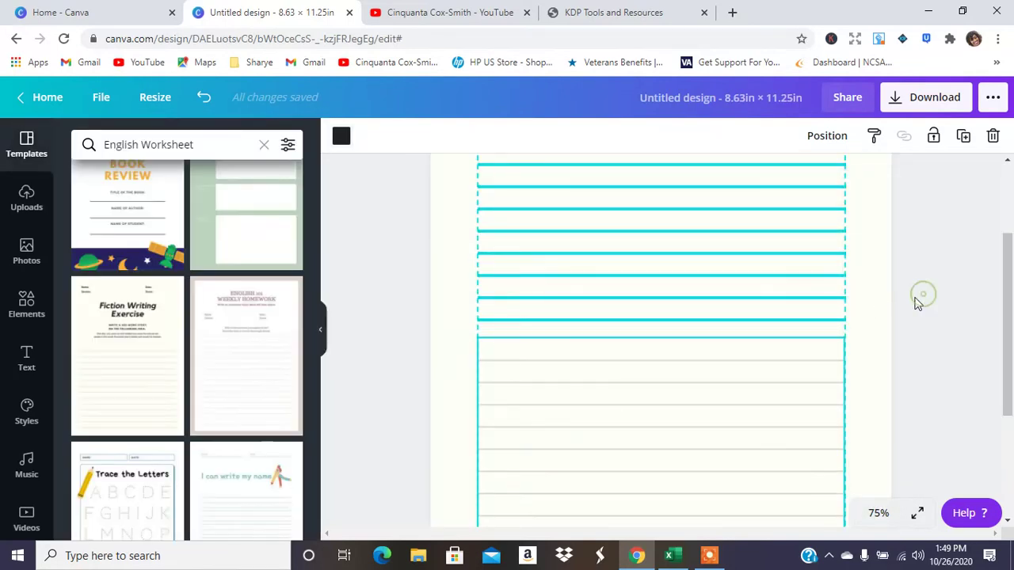
click(937, 383)
click(802, 379)
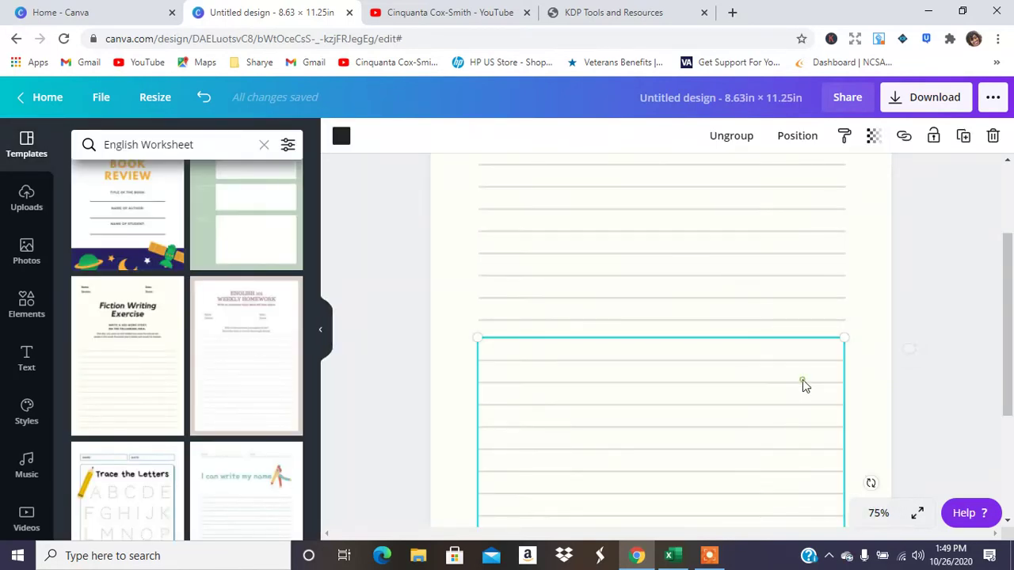
click(872, 138)
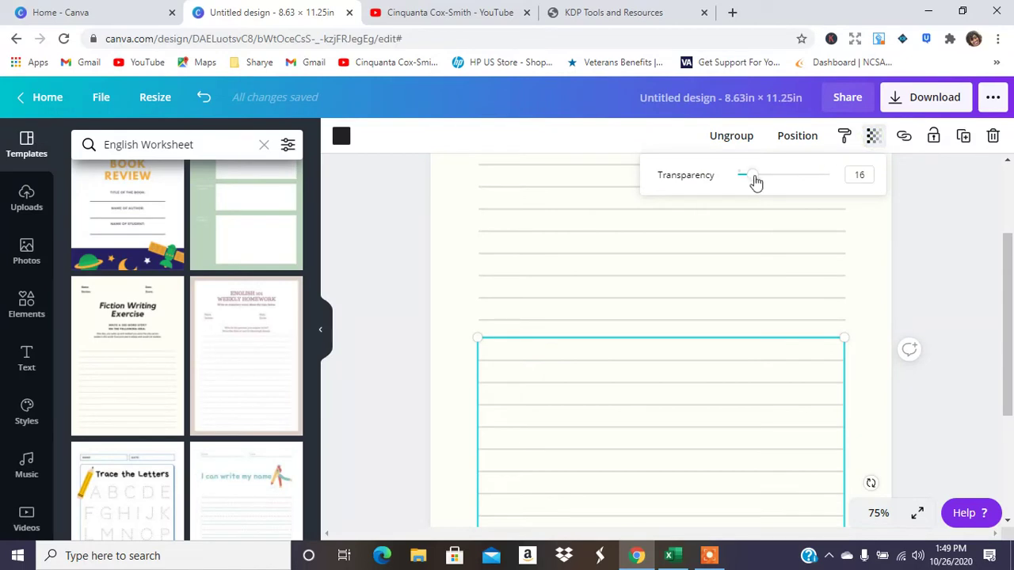
drag(750, 176, 857, 198)
click(942, 247)
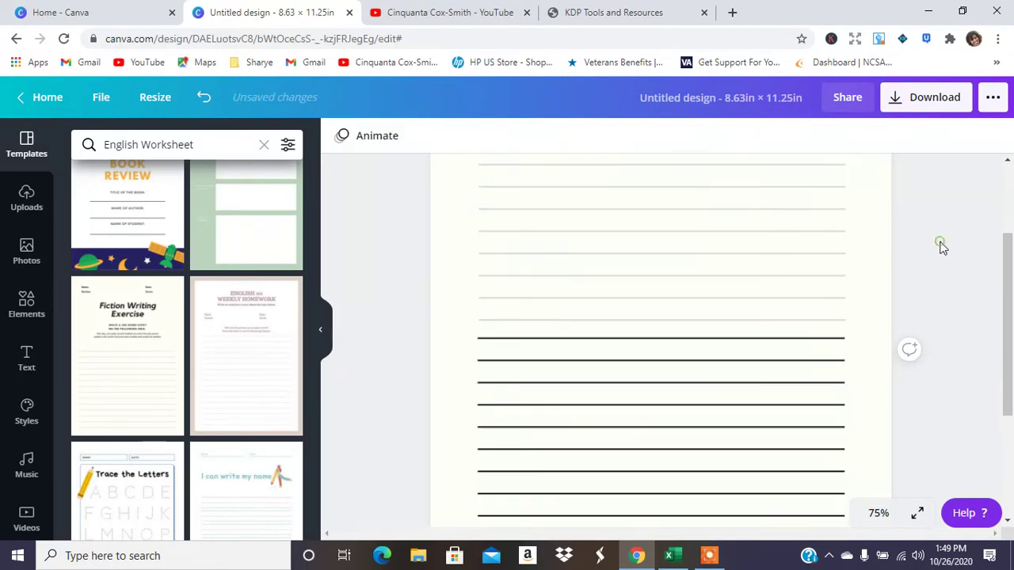
click(794, 273)
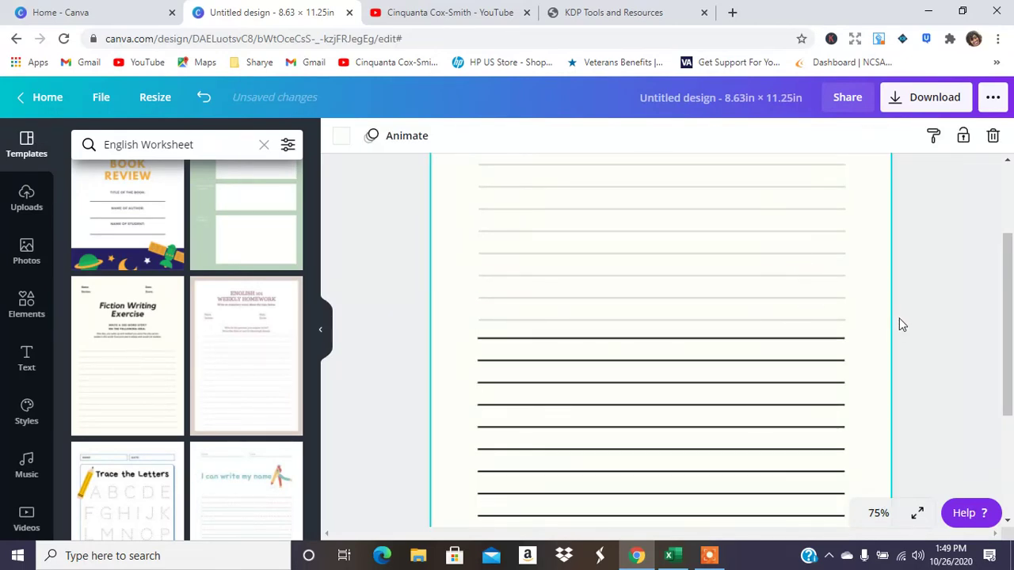
drag(1008, 319, 1007, 308)
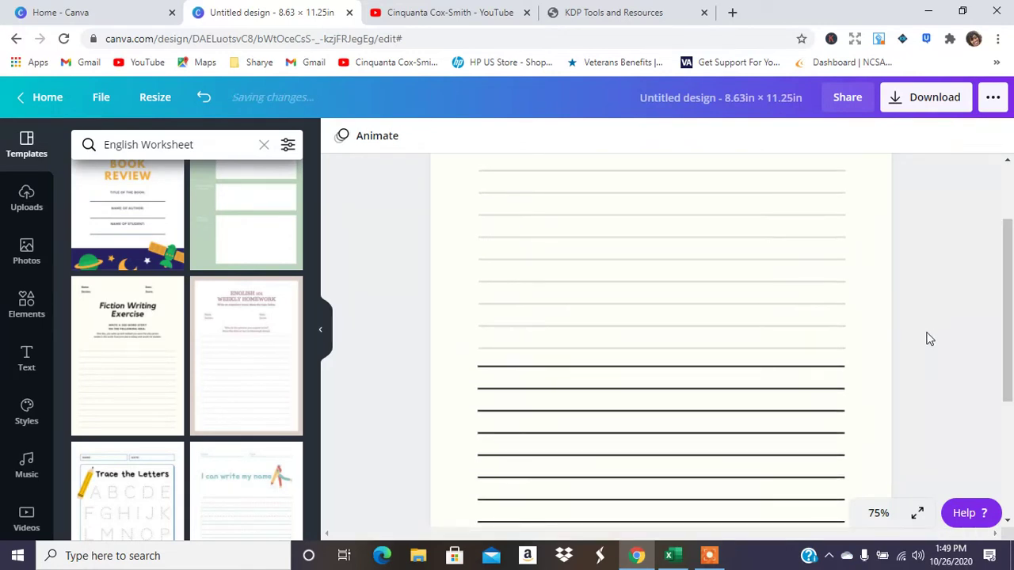
drag(904, 354, 665, 151)
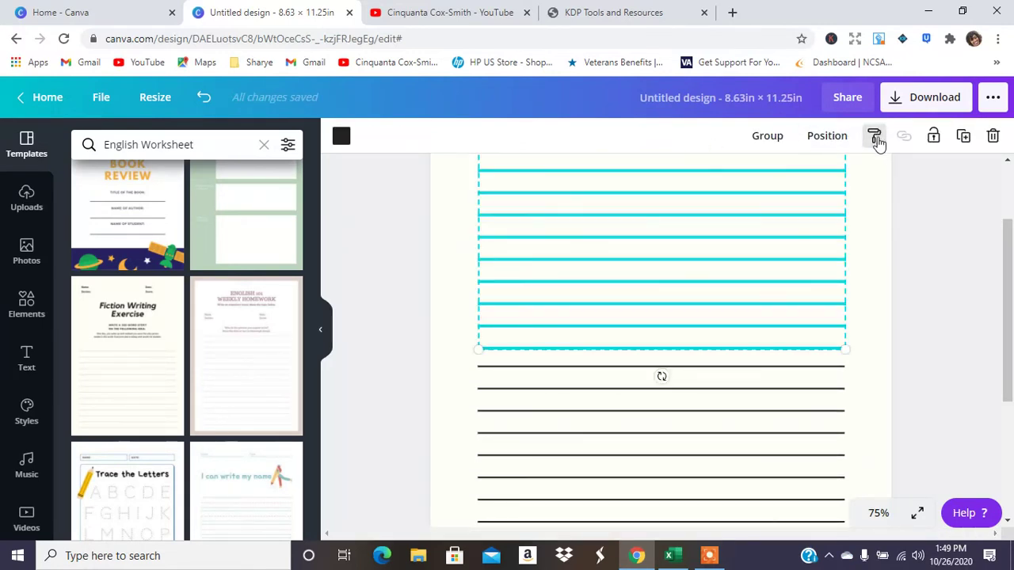
click(961, 265)
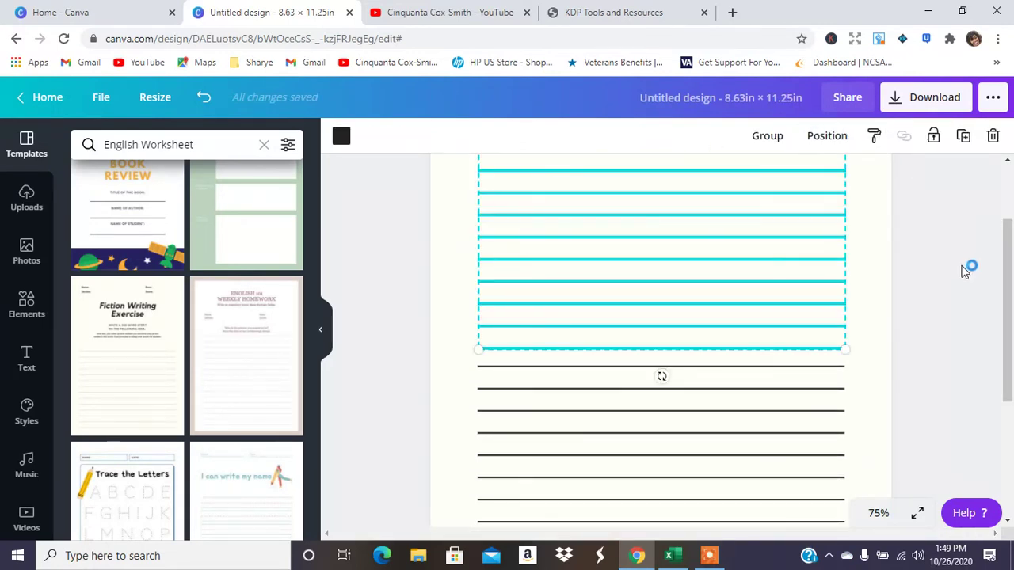
Set the transparency of the faded line directly above the dark lower lines to 100.
click(830, 350)
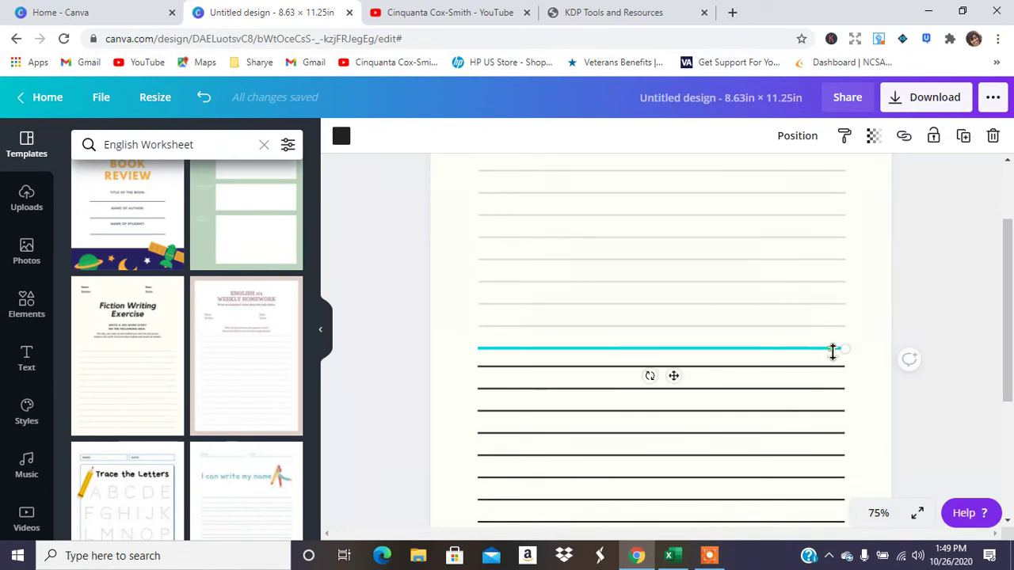
click(874, 137)
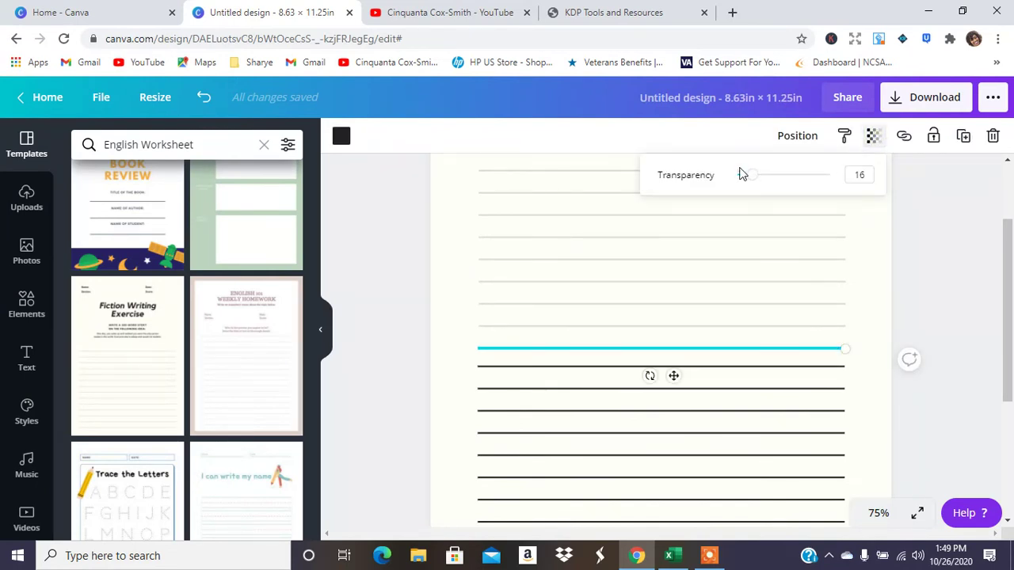
drag(754, 176, 909, 188)
click(909, 189)
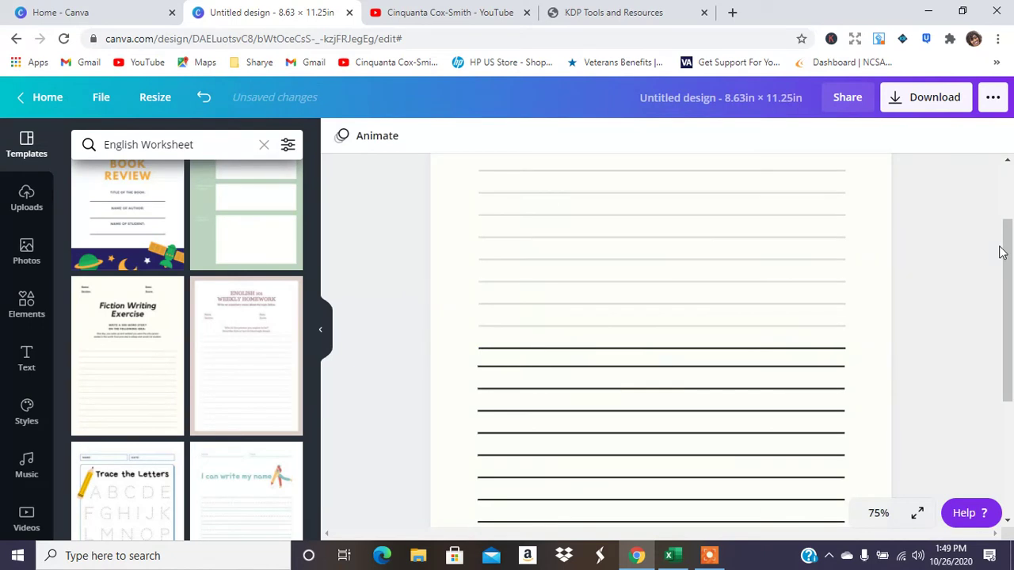
Group the remaining faded full-width lines to try changing their transparency together, and ungroup them.
drag(1002, 234, 1002, 208)
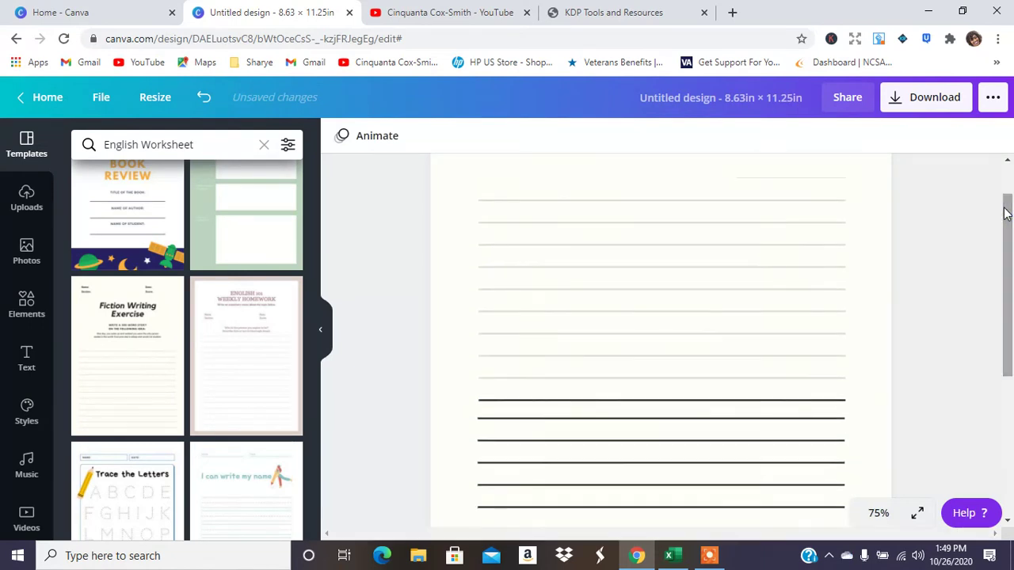
drag(866, 388, 778, 198)
click(766, 139)
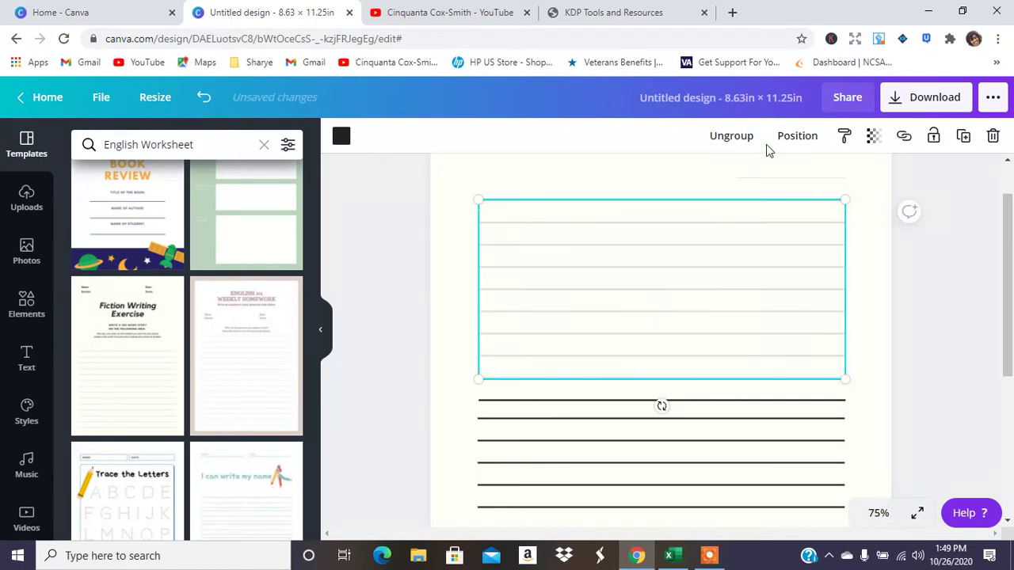
click(874, 135)
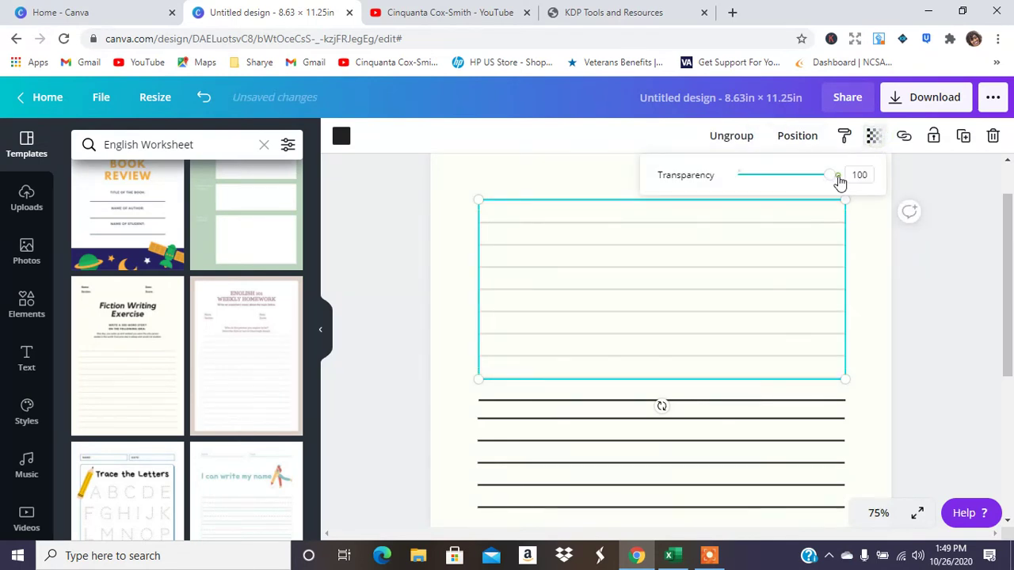
click(976, 250)
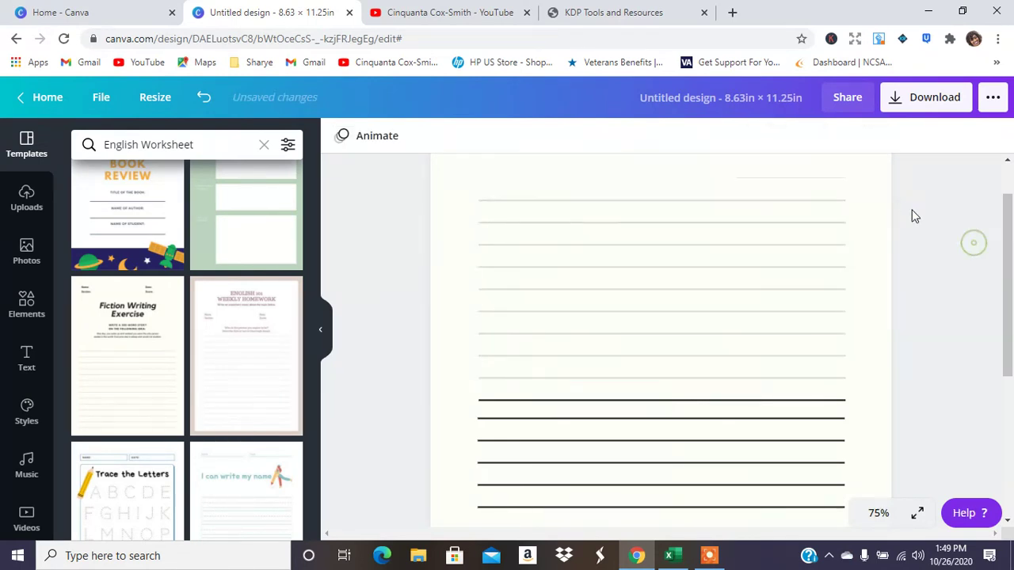
click(812, 265)
click(731, 139)
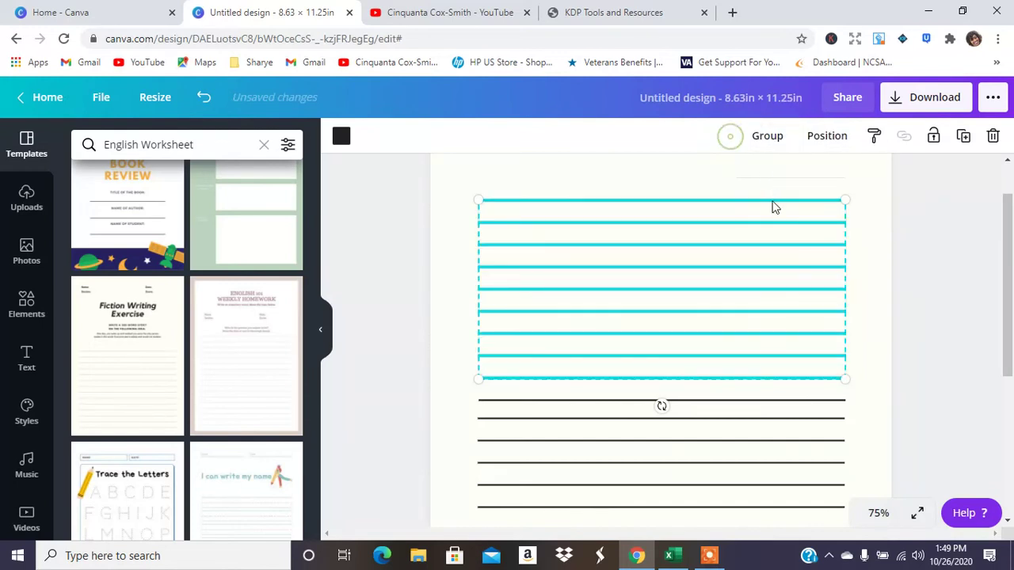
click(910, 231)
click(837, 202)
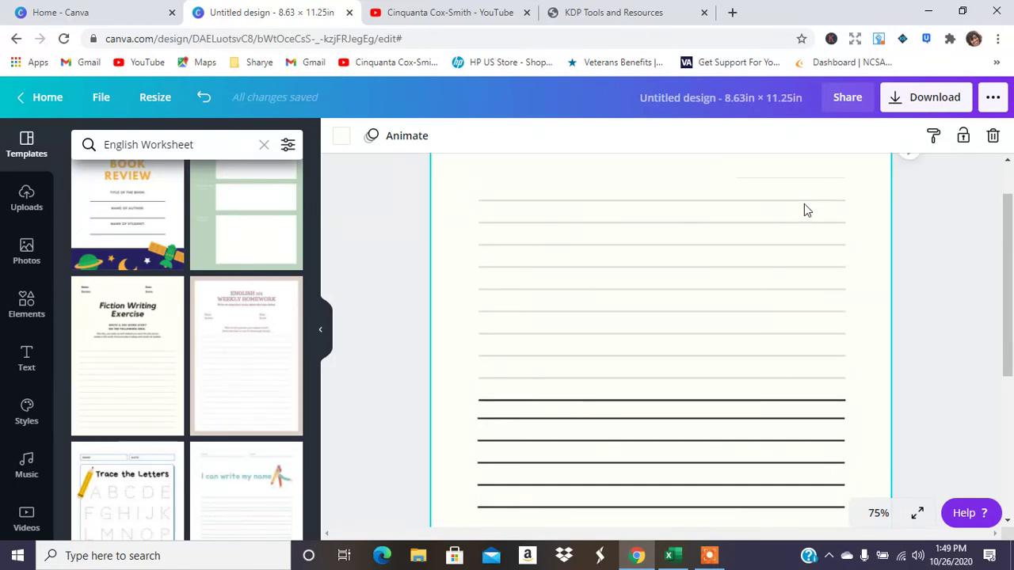
click(803, 200)
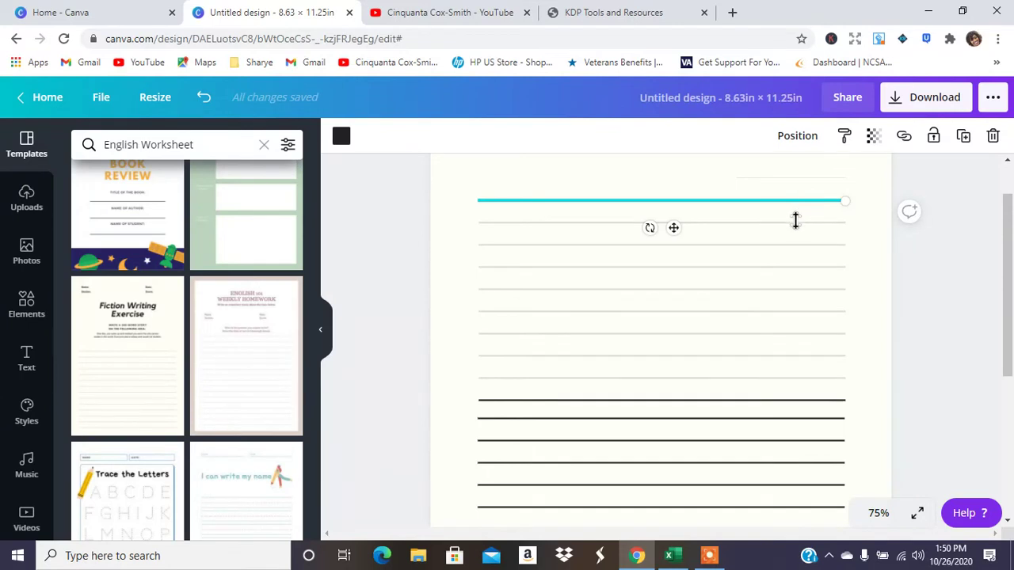
click(786, 224)
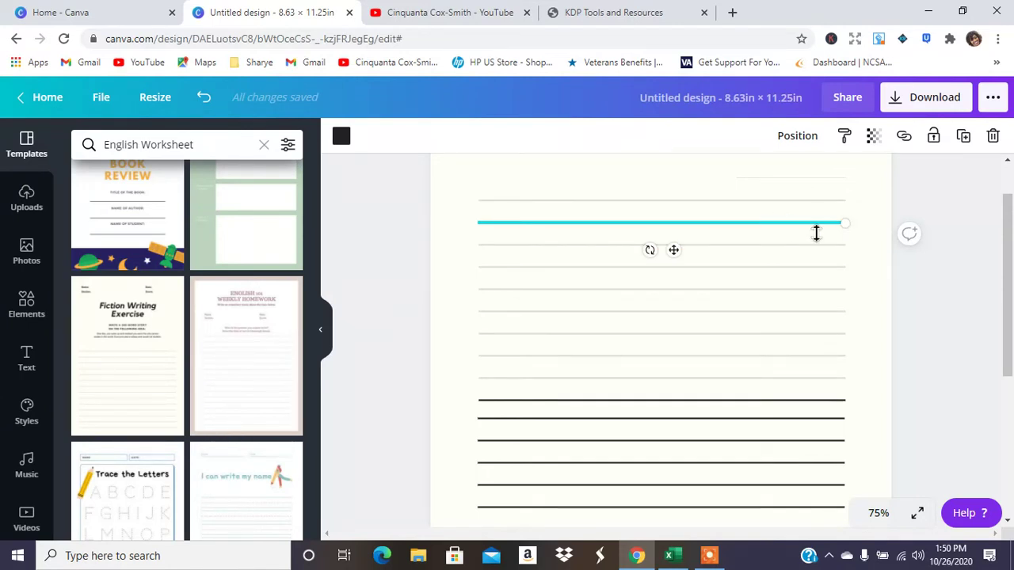
shift+click(746, 246)
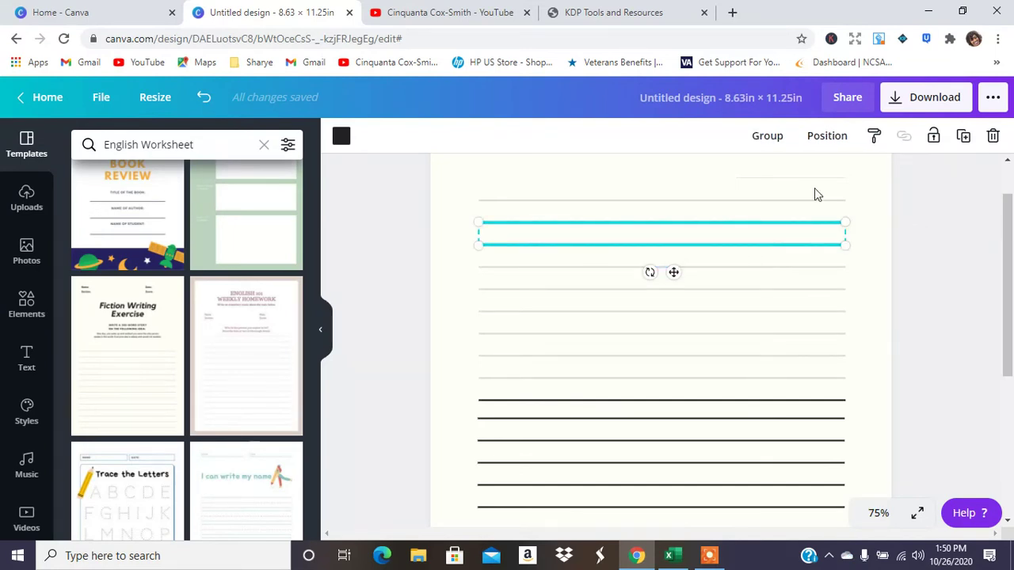
click(903, 209)
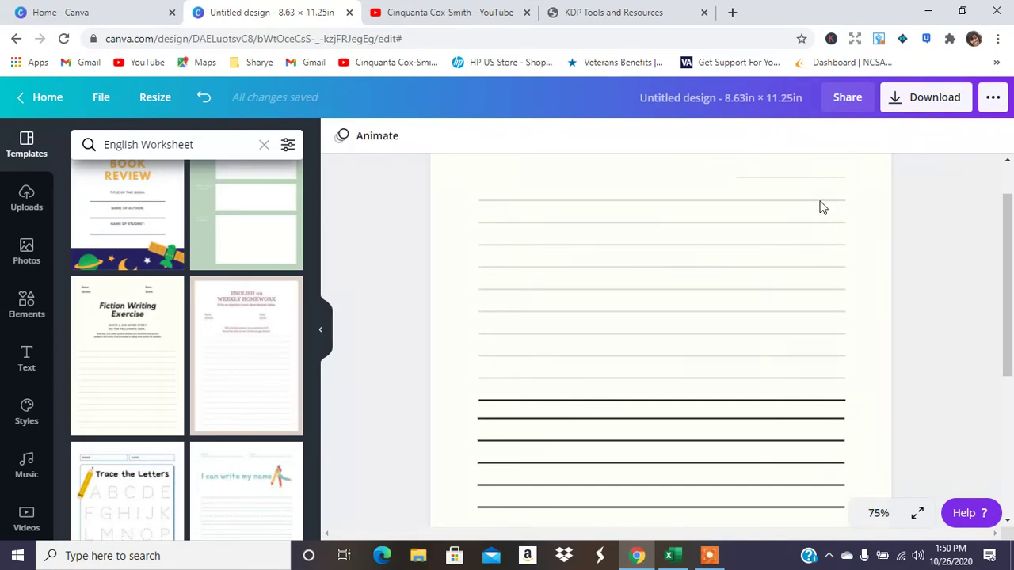
Set the transparency of the two topmost full-width lines to 100, one line at a time.
click(820, 200)
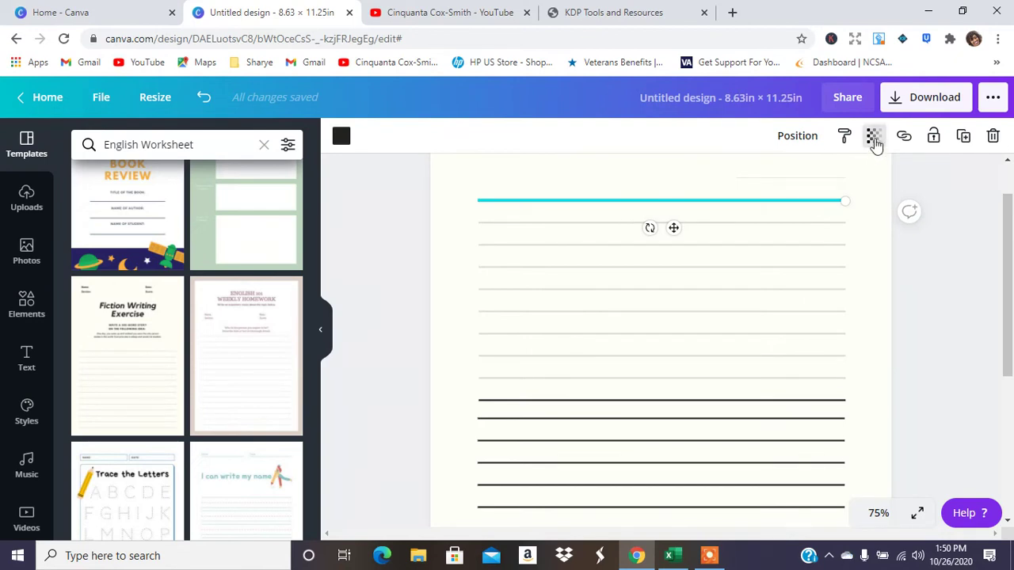
click(873, 136)
drag(752, 174, 839, 175)
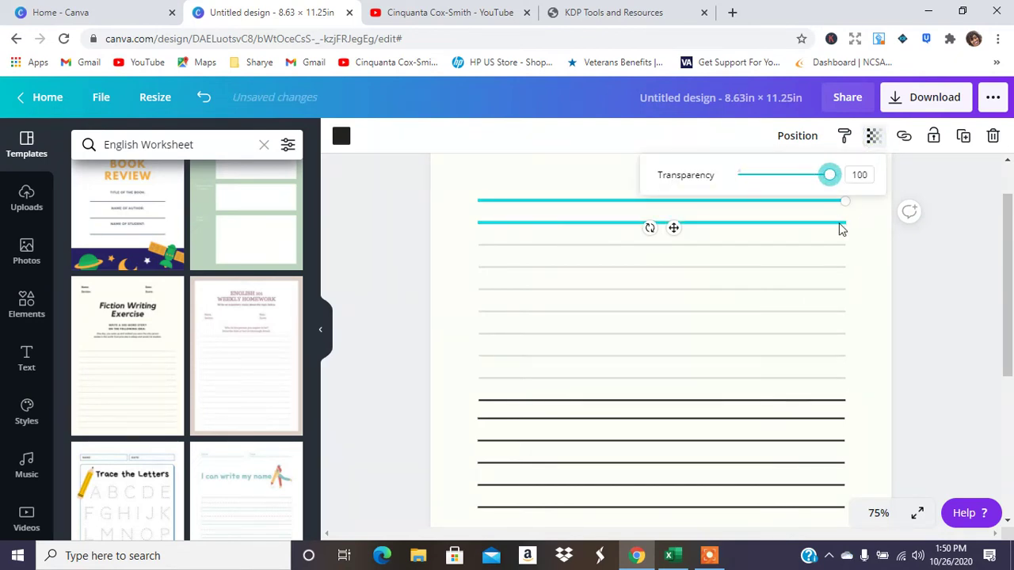
click(826, 226)
click(871, 137)
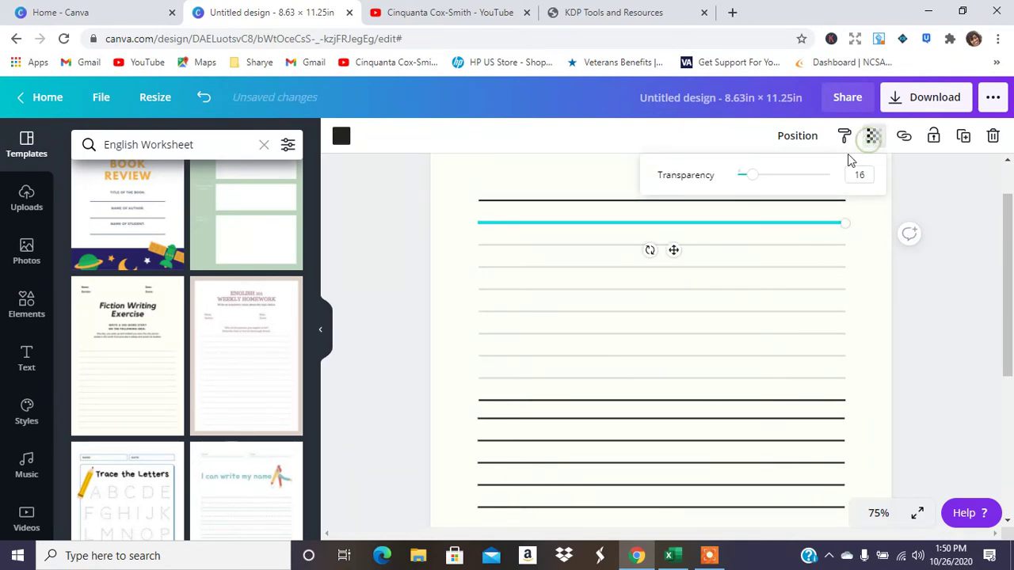
drag(750, 175, 830, 174)
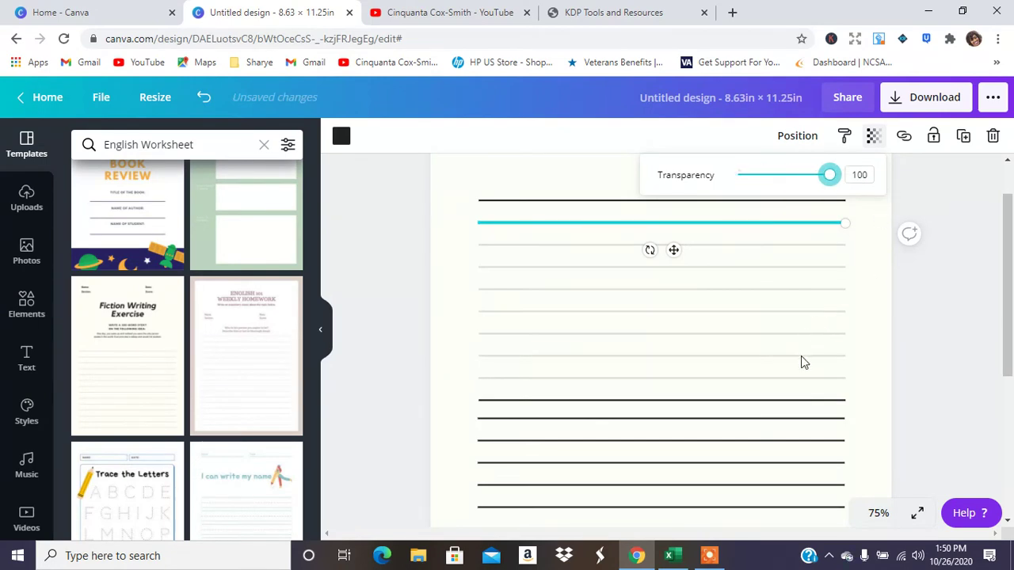
Set the transparency of the lowest faded writing line to 100.
click(794, 380)
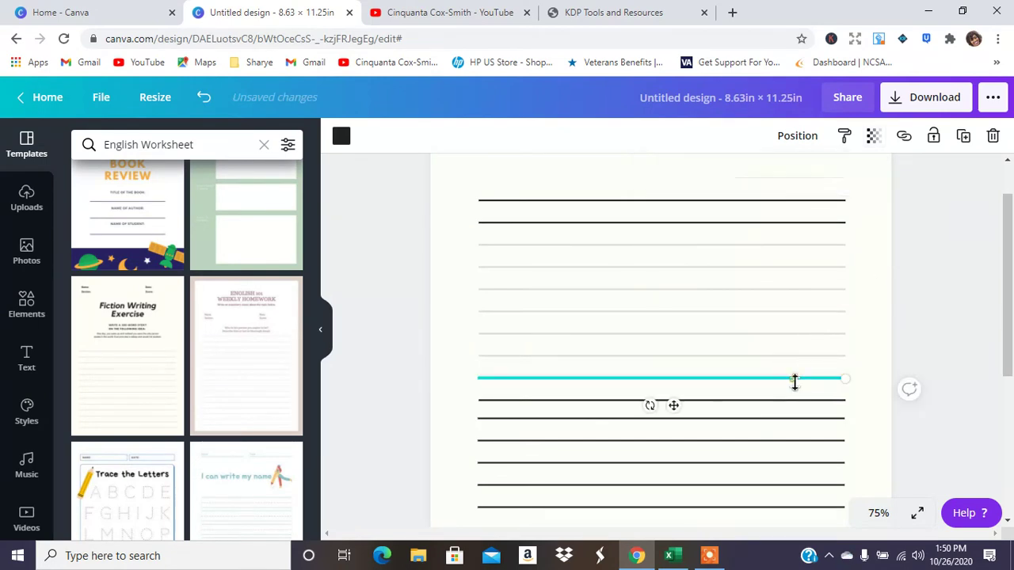
click(874, 137)
drag(753, 175, 875, 178)
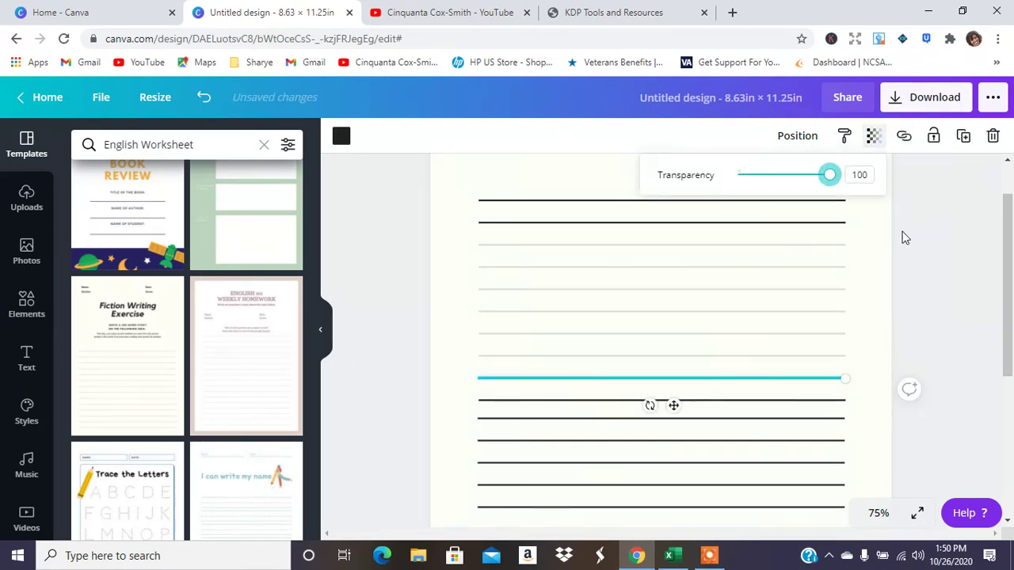
click(905, 239)
Set the transparency of the fifth full-width line from the top of the page to 100.
scroll(1008, 306, down, 1)
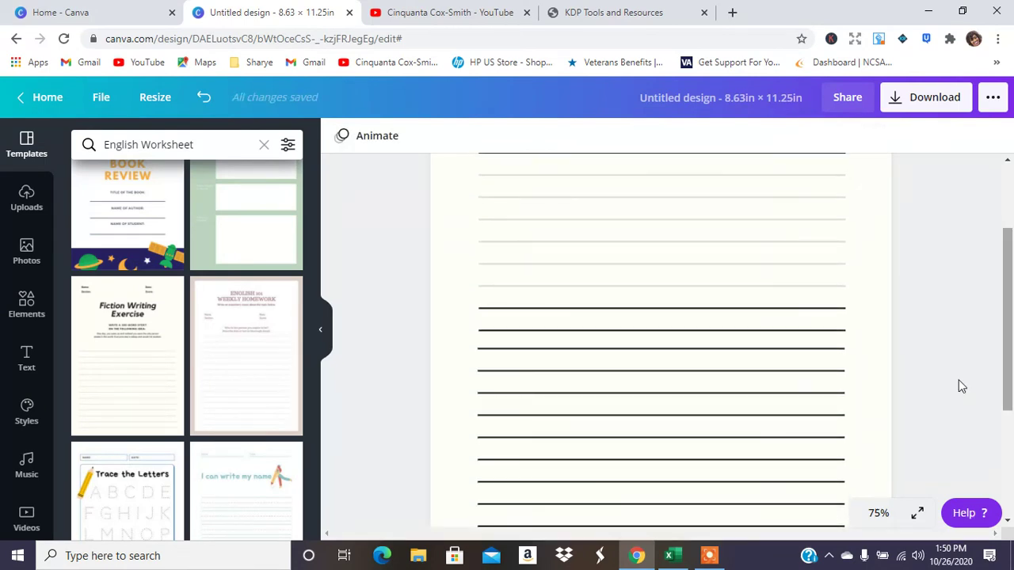
click(863, 515)
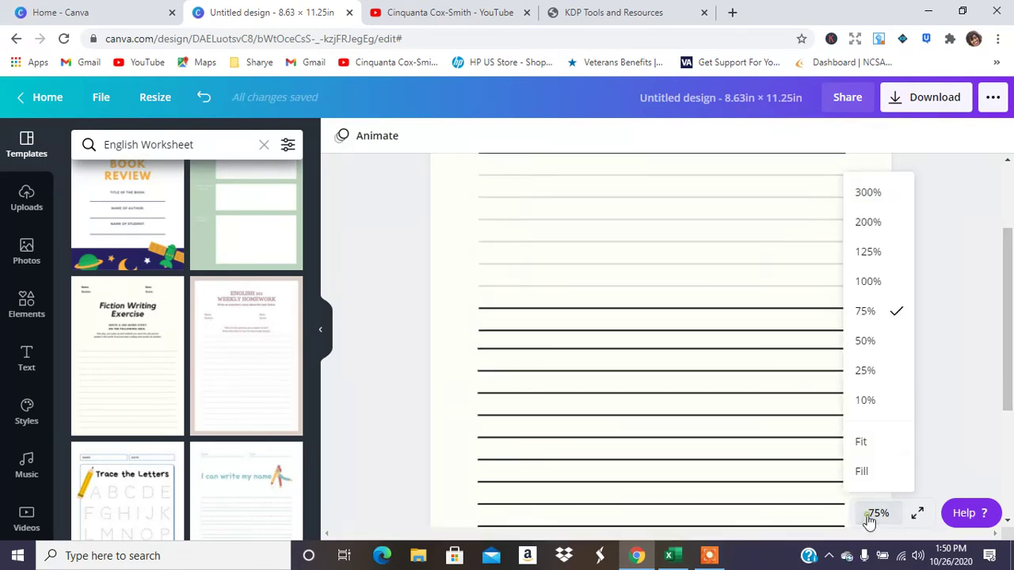
click(864, 342)
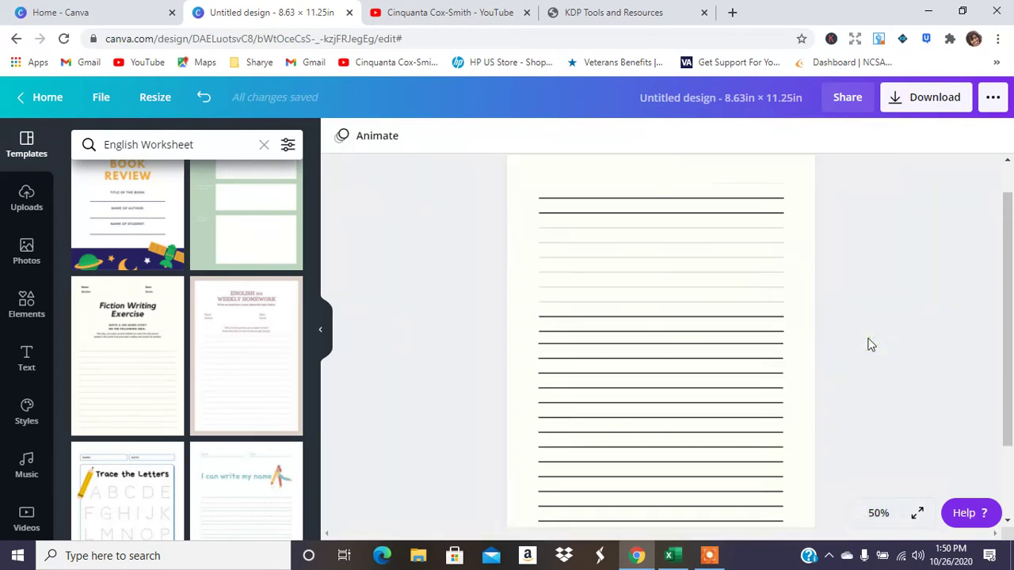
click(726, 246)
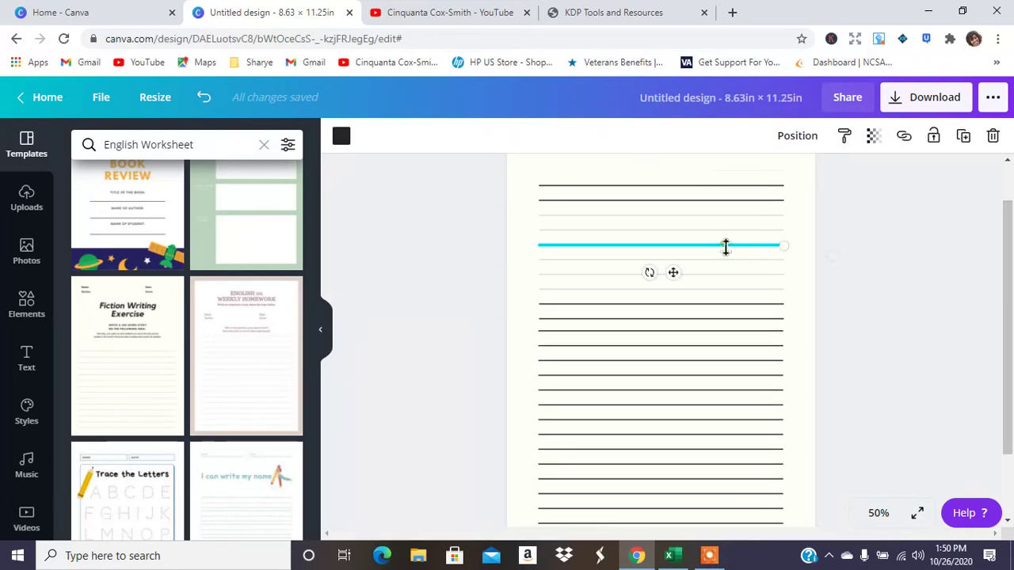
click(870, 140)
drag(758, 179, 853, 174)
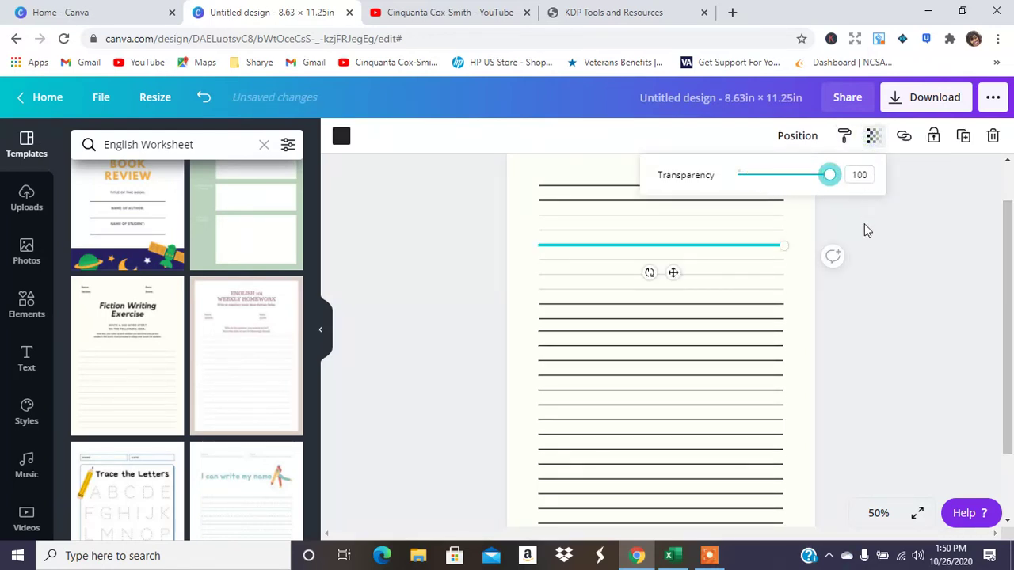
drag(862, 229, 760, 267)
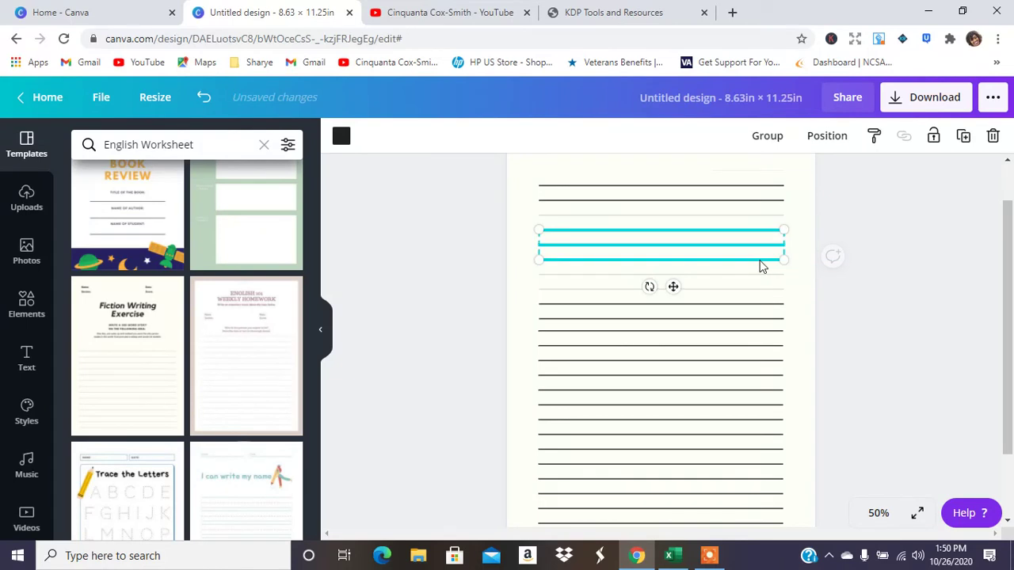
click(885, 213)
Set the transparency of the lowest faded line and of the third full-width line from the top to 100.
click(772, 291)
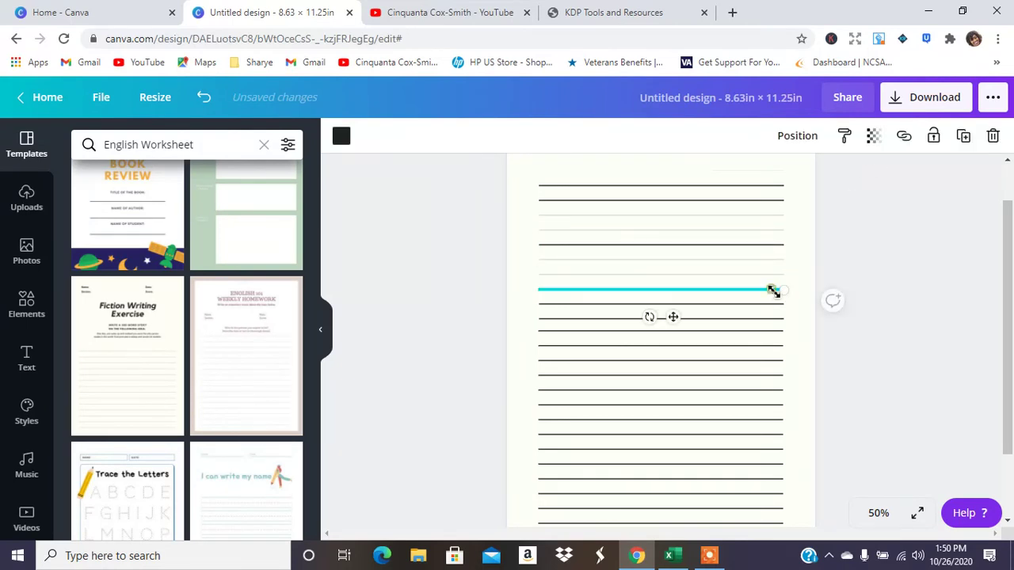
click(874, 137)
drag(749, 179, 895, 185)
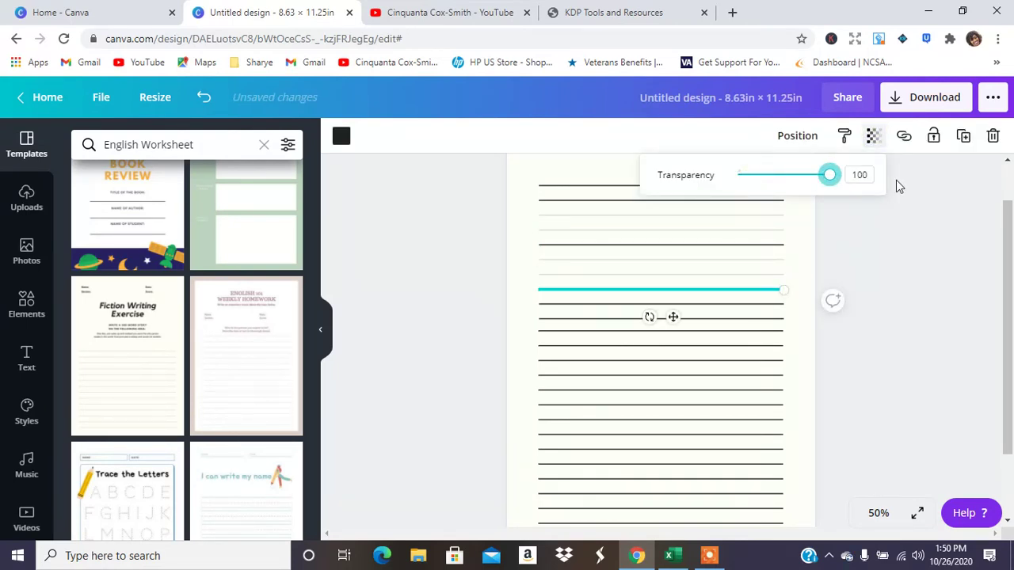
click(891, 210)
click(890, 218)
click(749, 215)
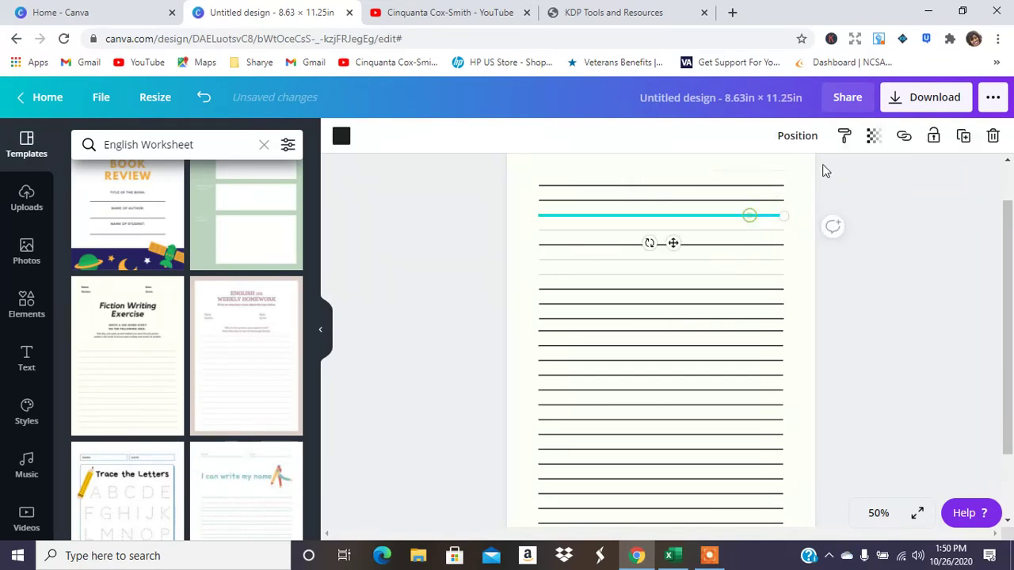
click(871, 137)
drag(755, 173, 863, 186)
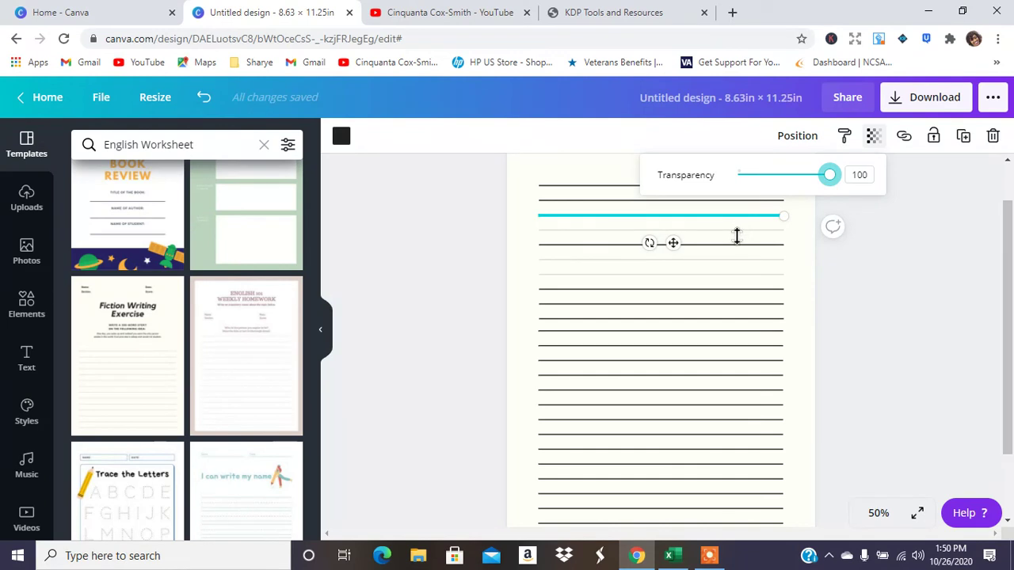
Set the transparency of the seventh full-width line from the top of the page to 100.
click(724, 275)
click(728, 282)
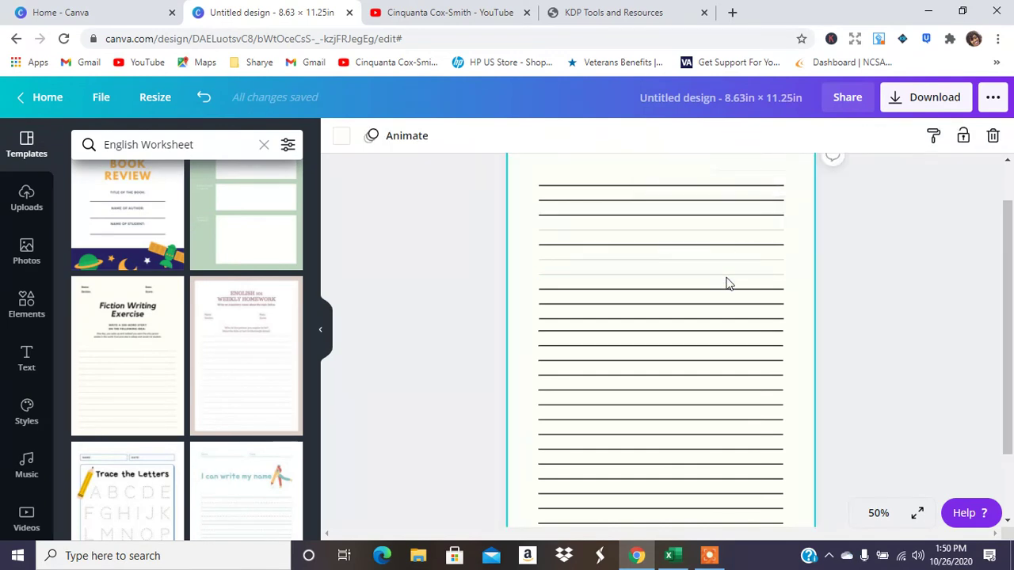
click(727, 279)
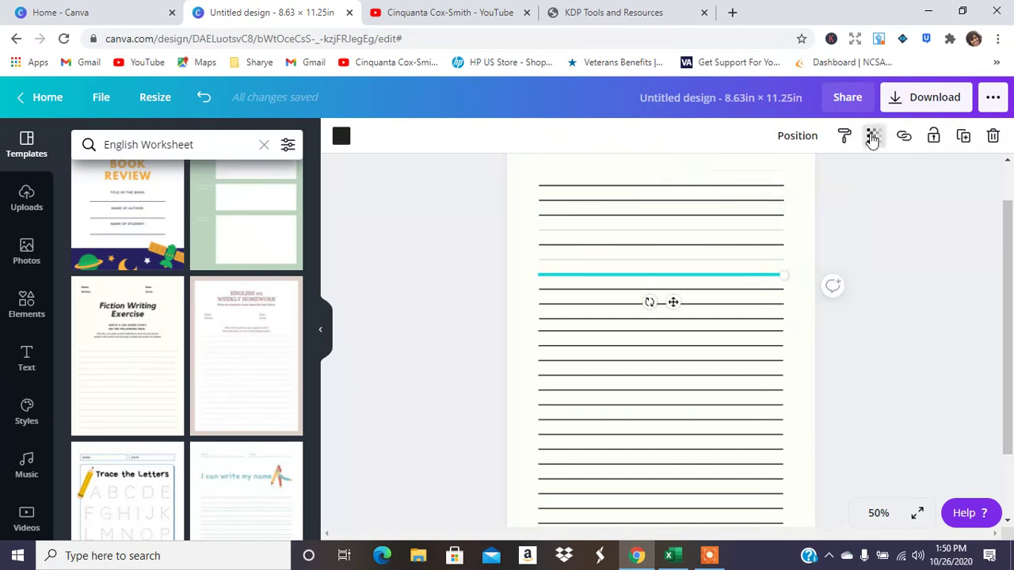
click(871, 136)
drag(753, 176, 878, 253)
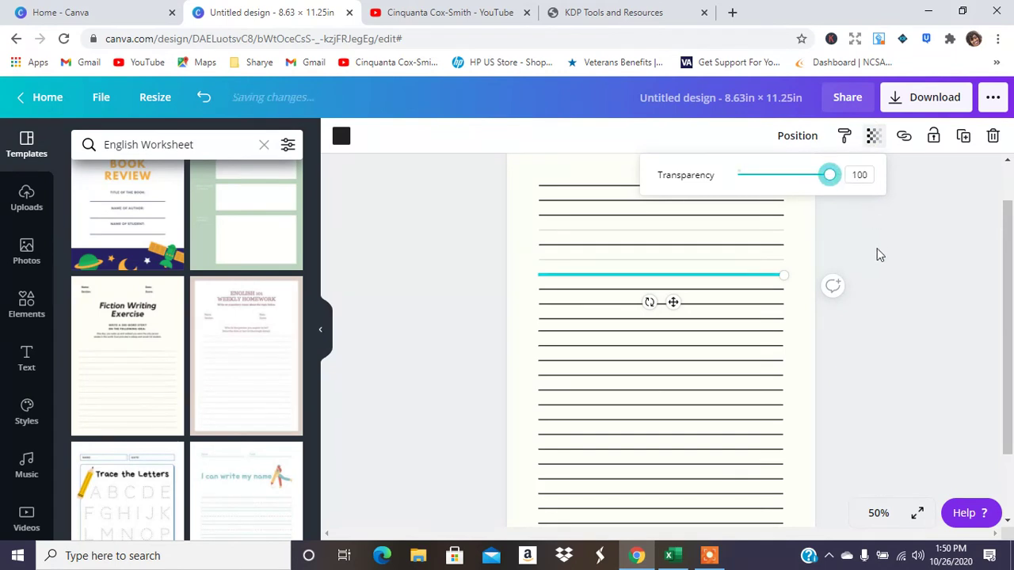
click(875, 250)
Set the transparency of the sixth full-width line from the top to 100.
click(772, 261)
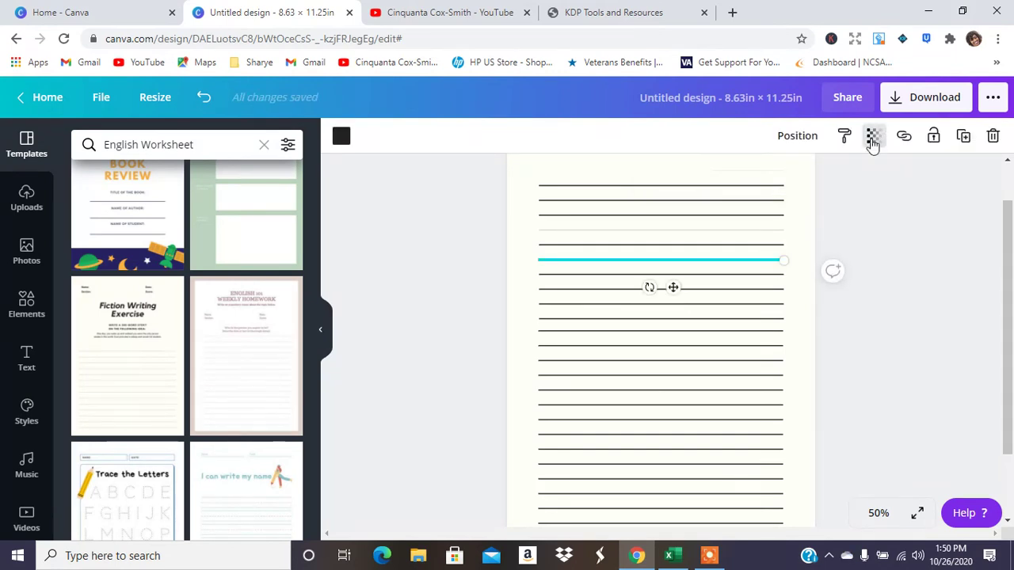
click(871, 136)
drag(756, 174, 879, 182)
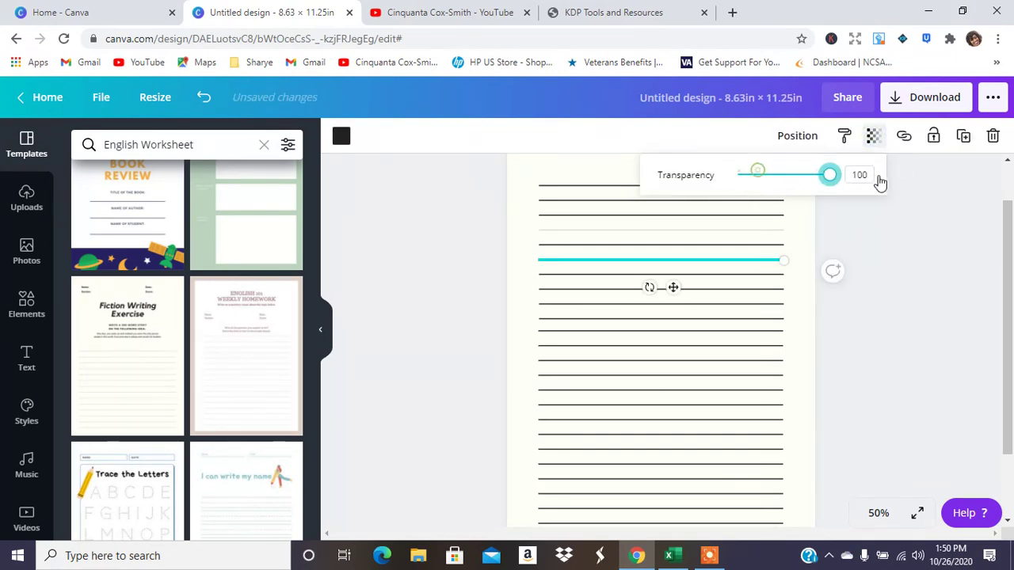
click(886, 262)
Set the transparency of the remaining faded full-width line, the fourth from the top, to 100.
click(770, 234)
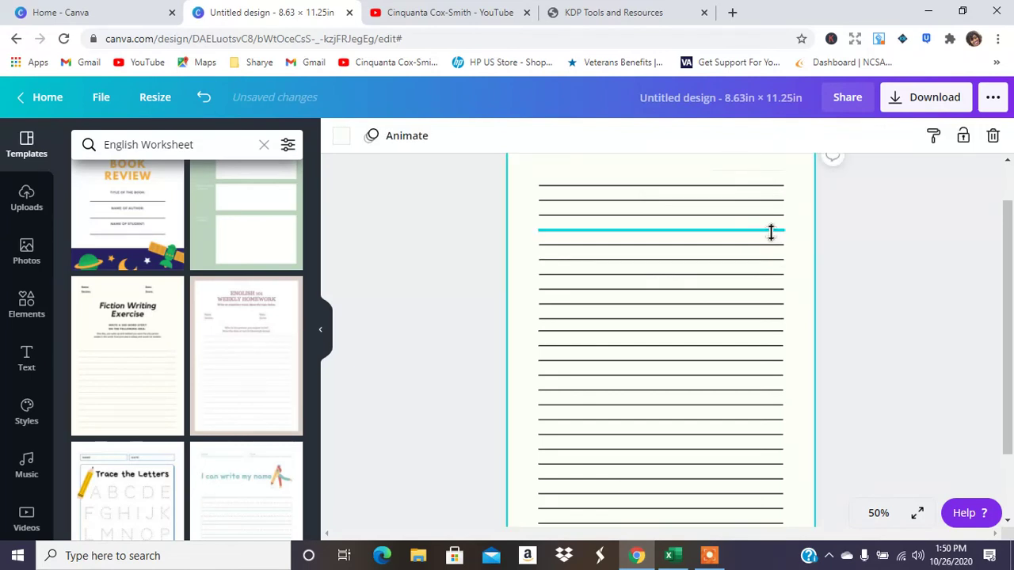
click(770, 232)
click(872, 136)
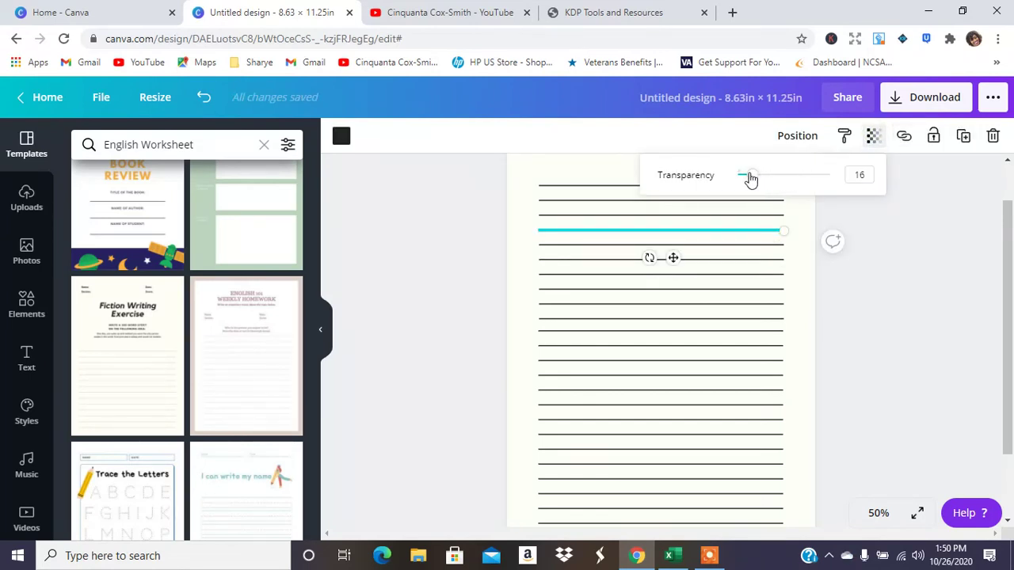
drag(750, 179, 923, 251)
click(958, 259)
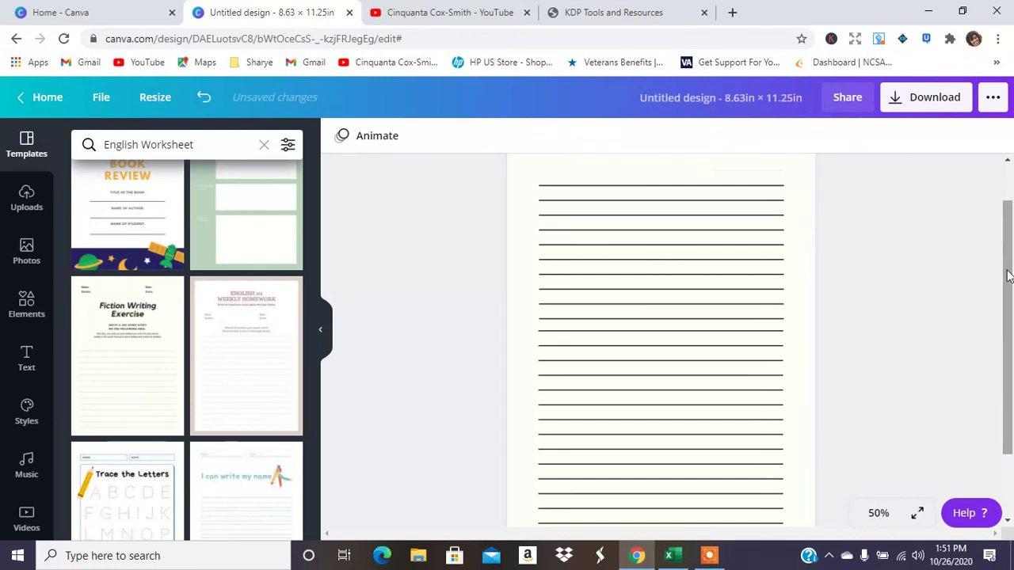
Set the transparency of the short date line above the first full-width line to 100.
drag(1007, 275, 979, 226)
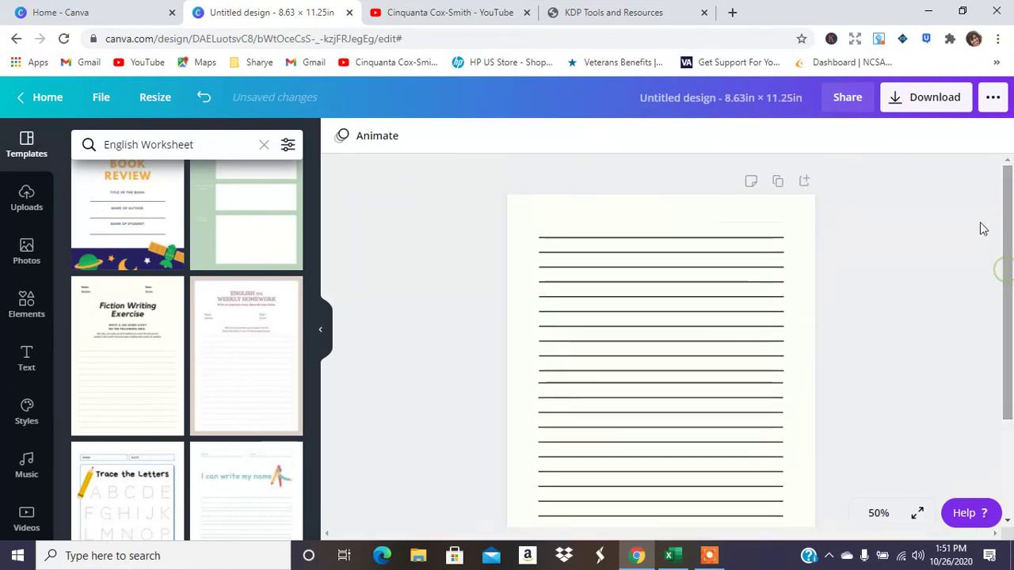
click(730, 228)
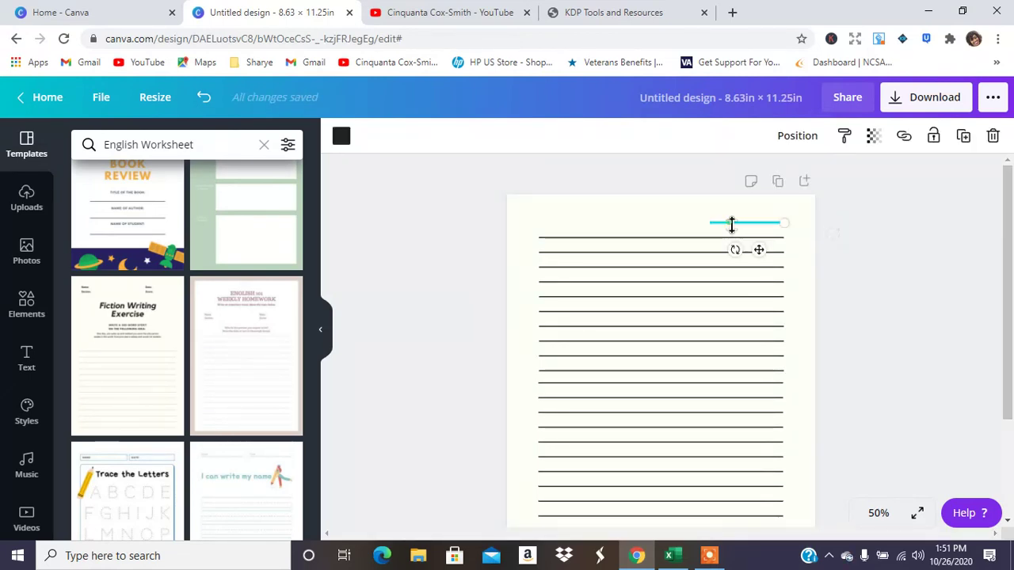
click(875, 140)
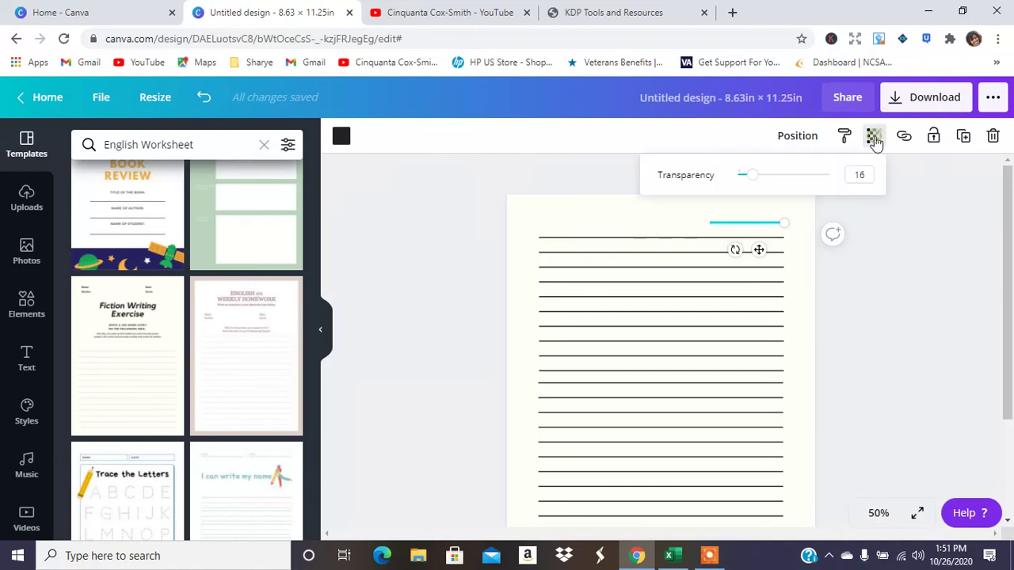
drag(753, 174, 874, 182)
click(880, 245)
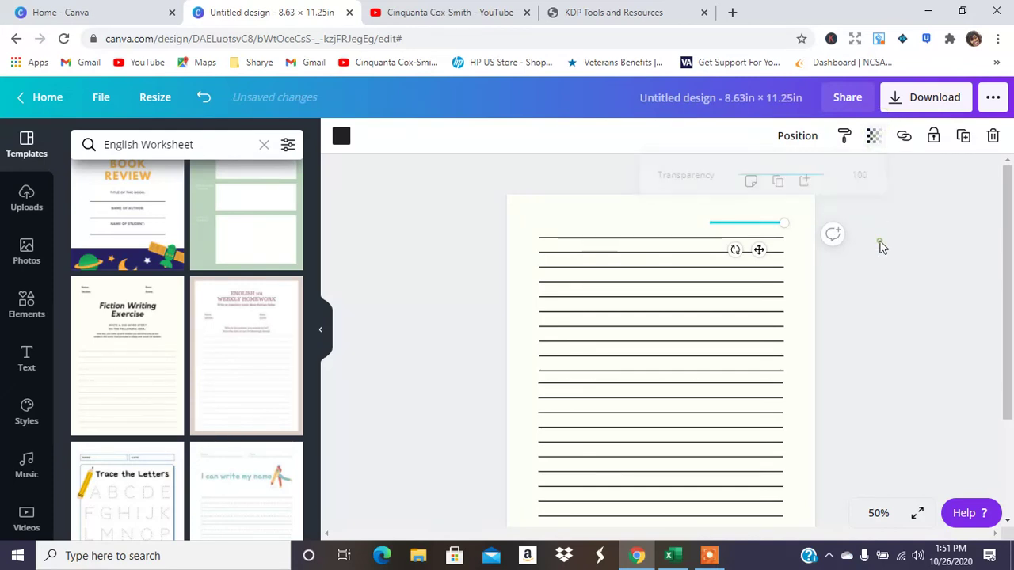
Check the lines down the whole page, duplicate the lined page as page 2, and return to page 1.
scroll(1011, 221, down, 5)
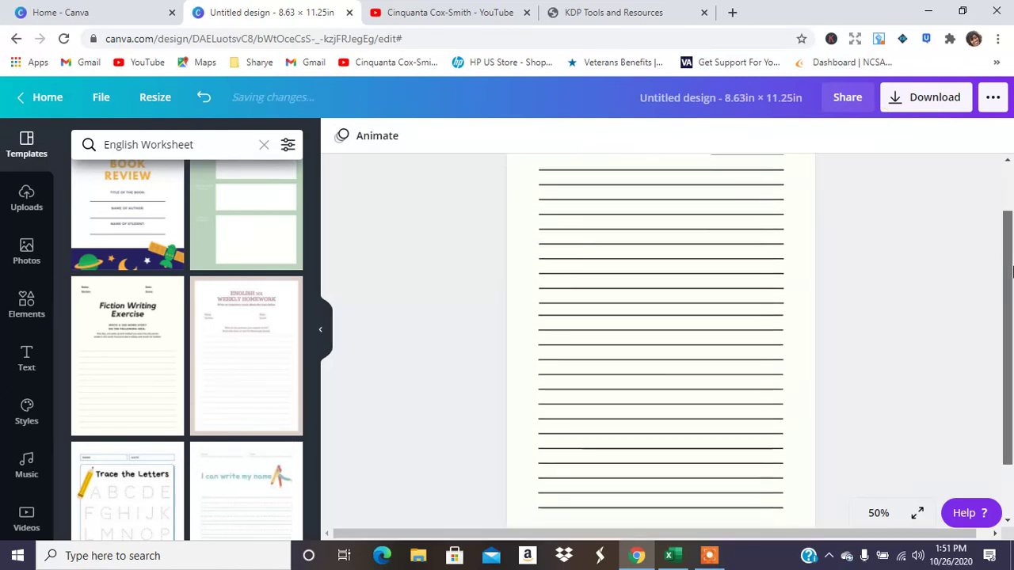
scroll(998, 190, up, 5)
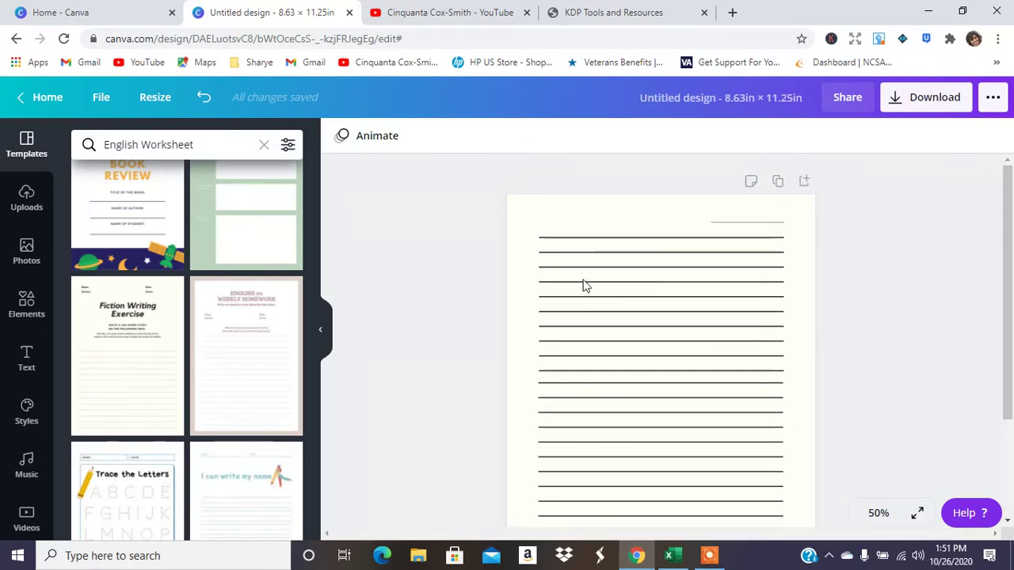
click(779, 181)
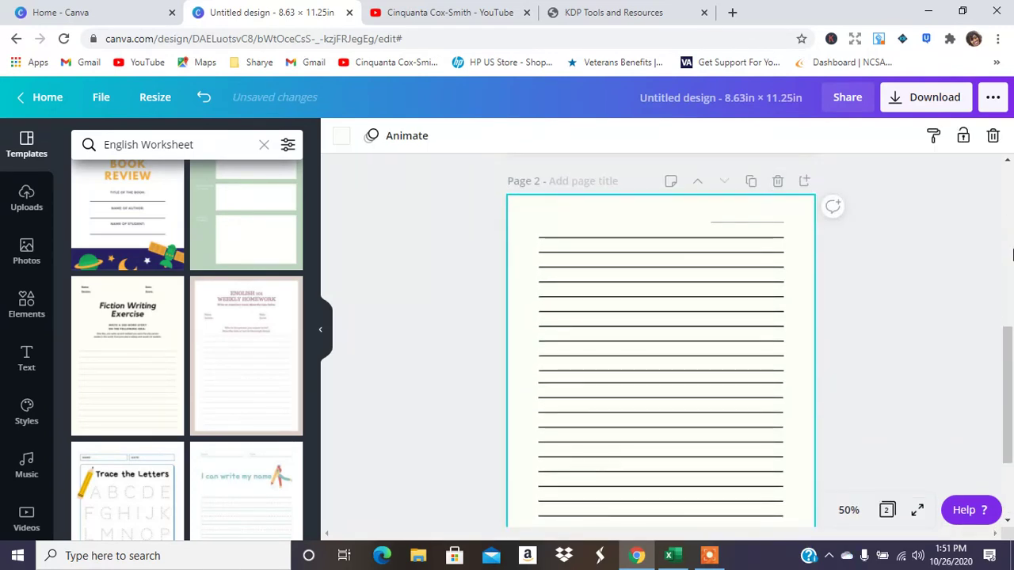
scroll(1011, 340, up, 1)
drag(1007, 205, 1002, 182)
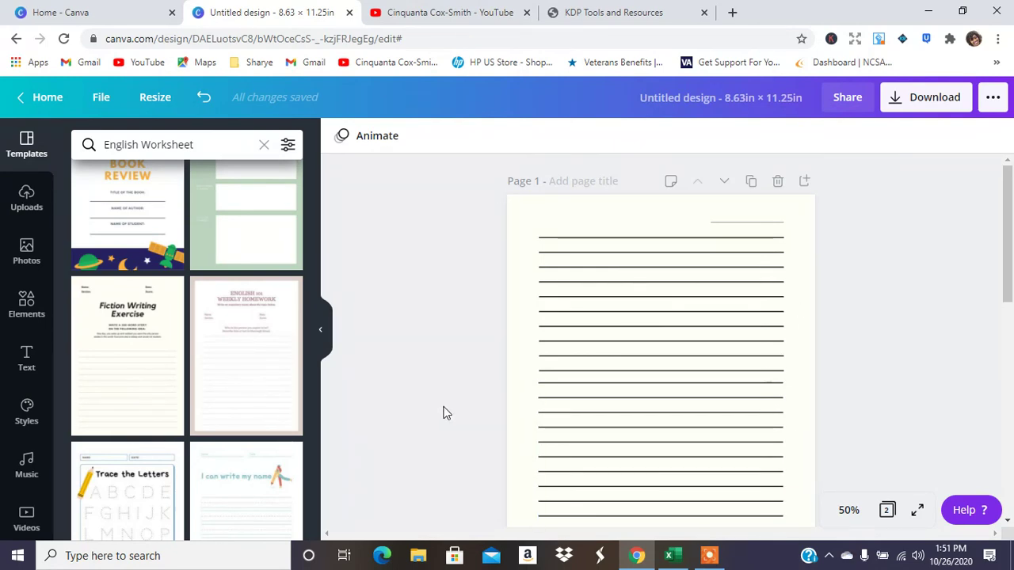
Switch to the open YouTube channel page.
click(431, 12)
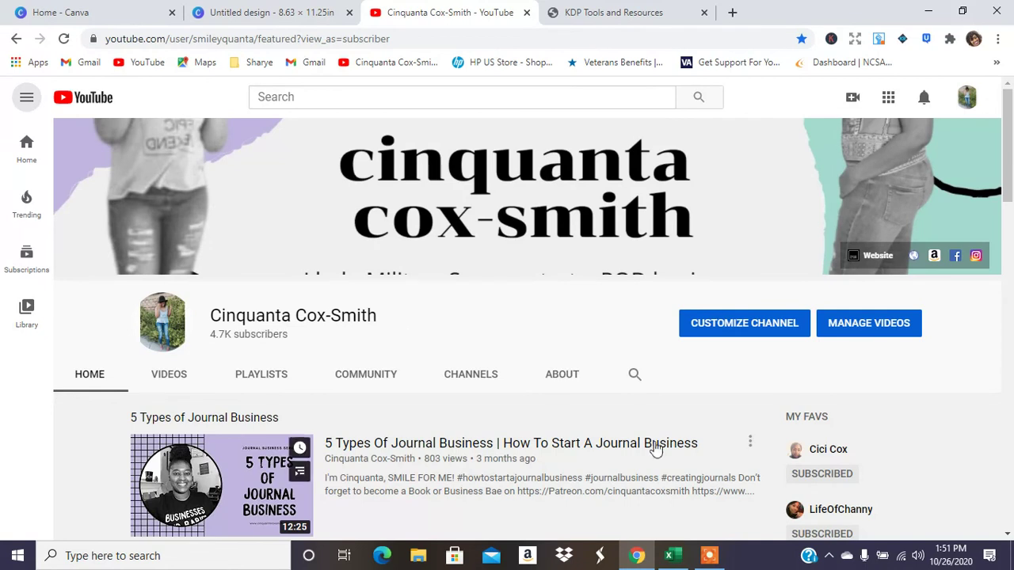
click(709, 556)
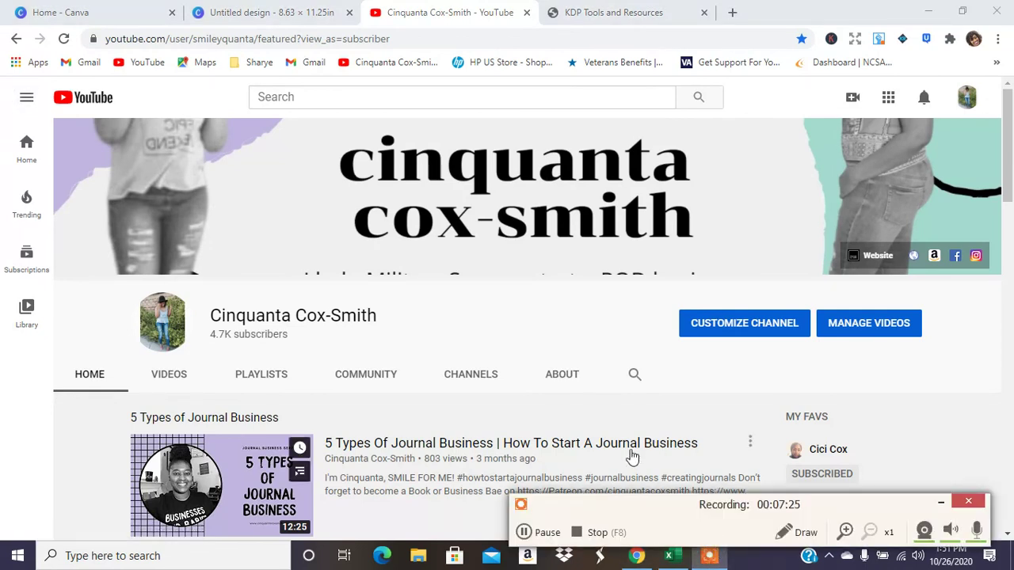